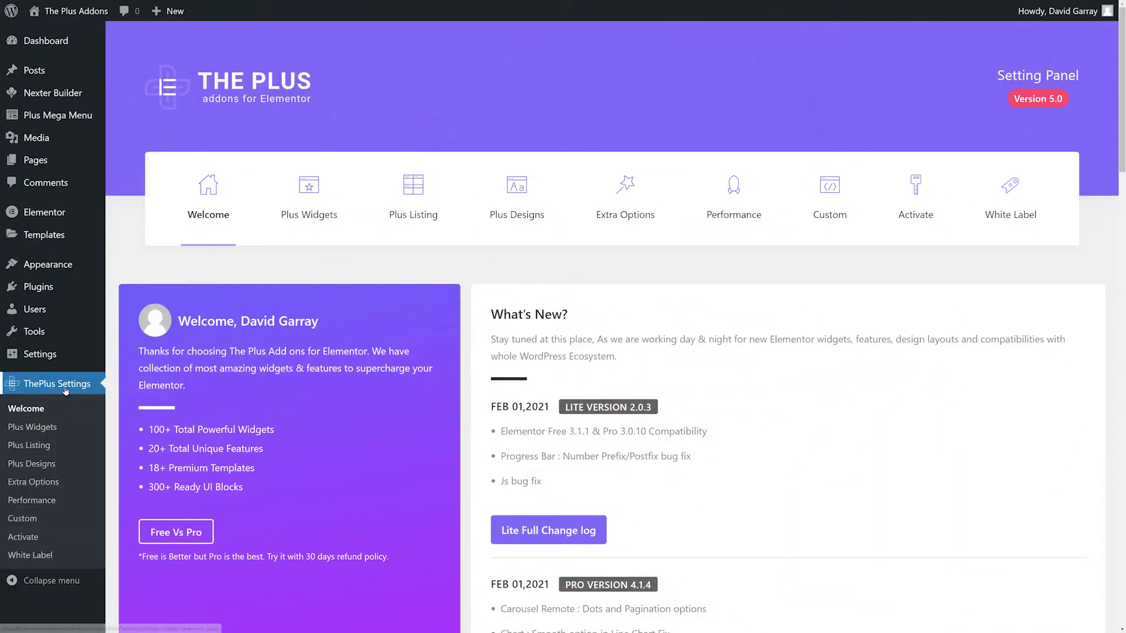
# - Enable the Message Box widget in The Plus Addons widget settings and save the change
pyautogui.click(309, 186)
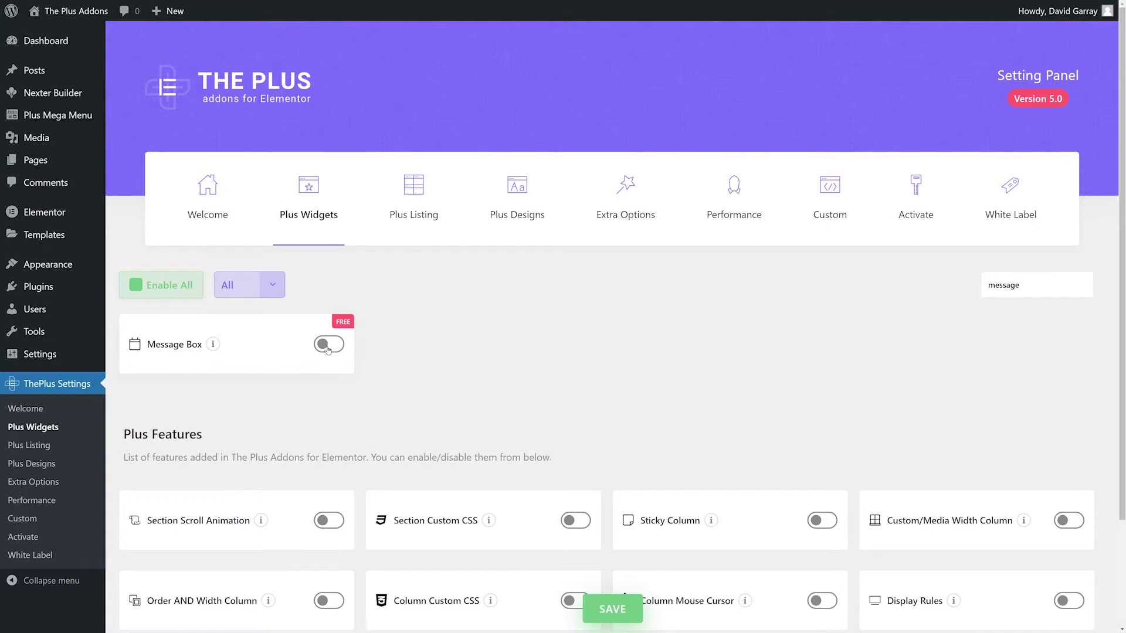
pyautogui.click(328, 345)
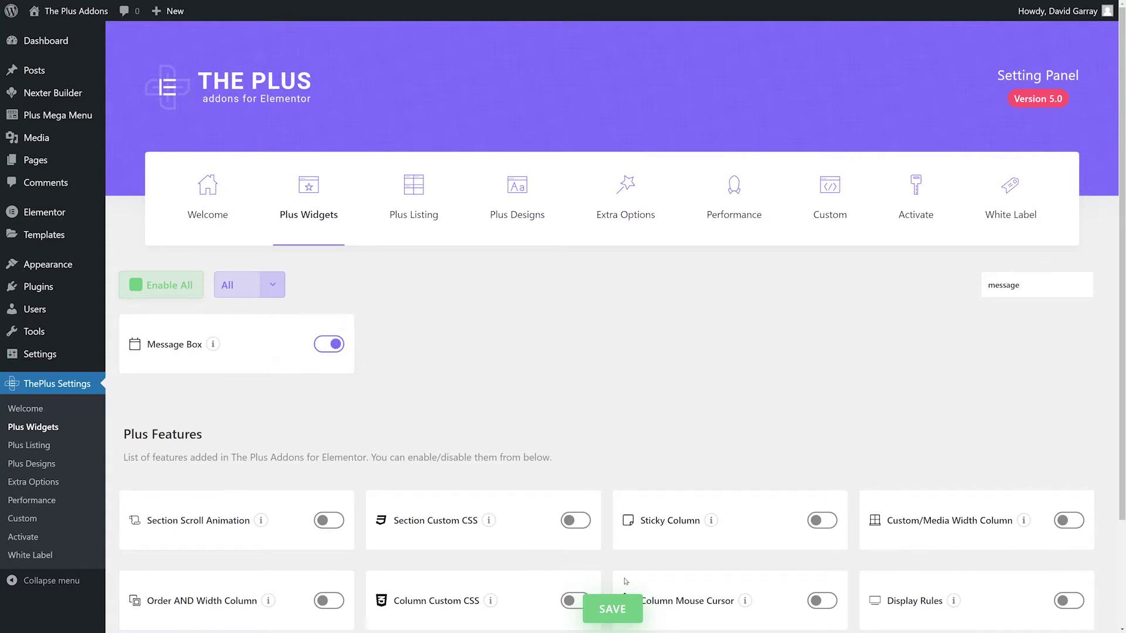
pyautogui.click(612, 610)
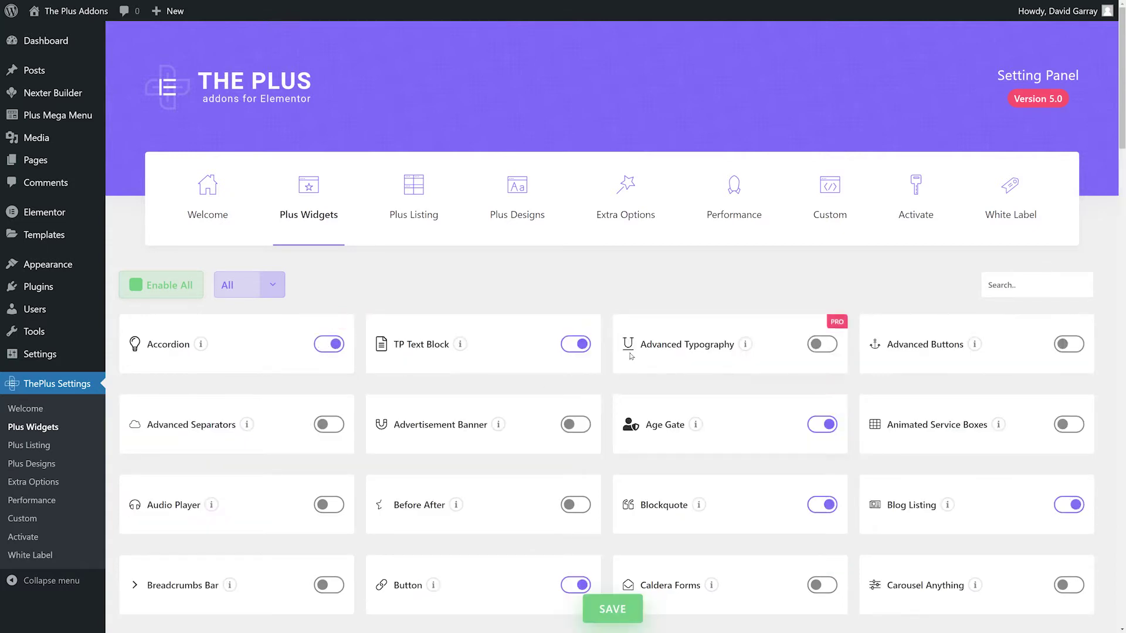
# - Purge all of The Plus Addons' cache from its performance settings
pyautogui.click(734, 217)
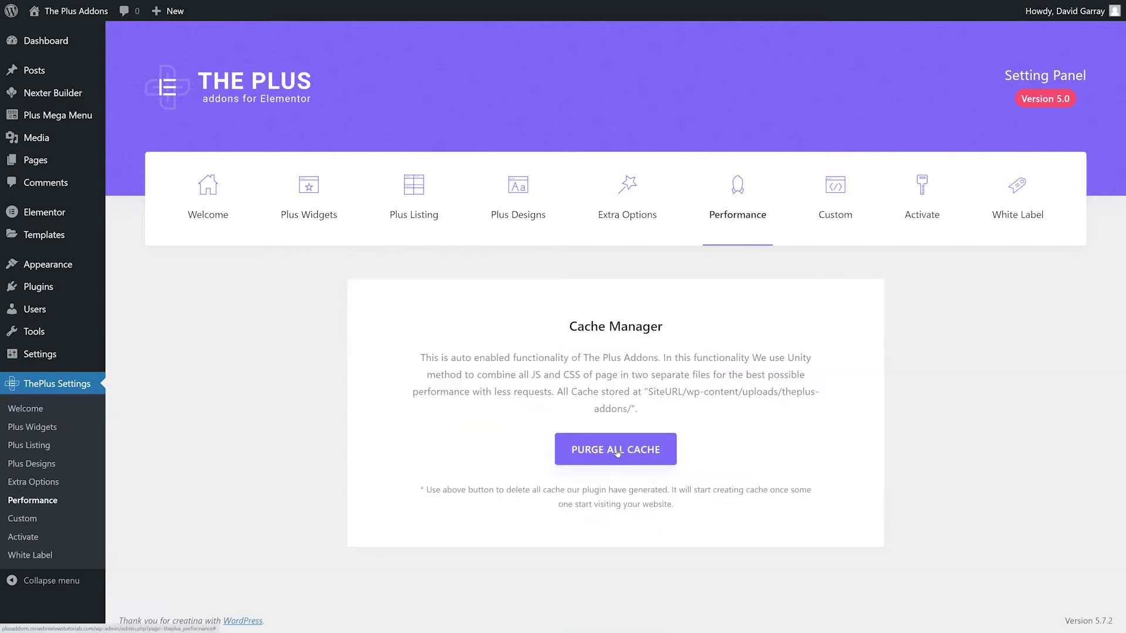
pyautogui.click(617, 452)
pyautogui.click(613, 65)
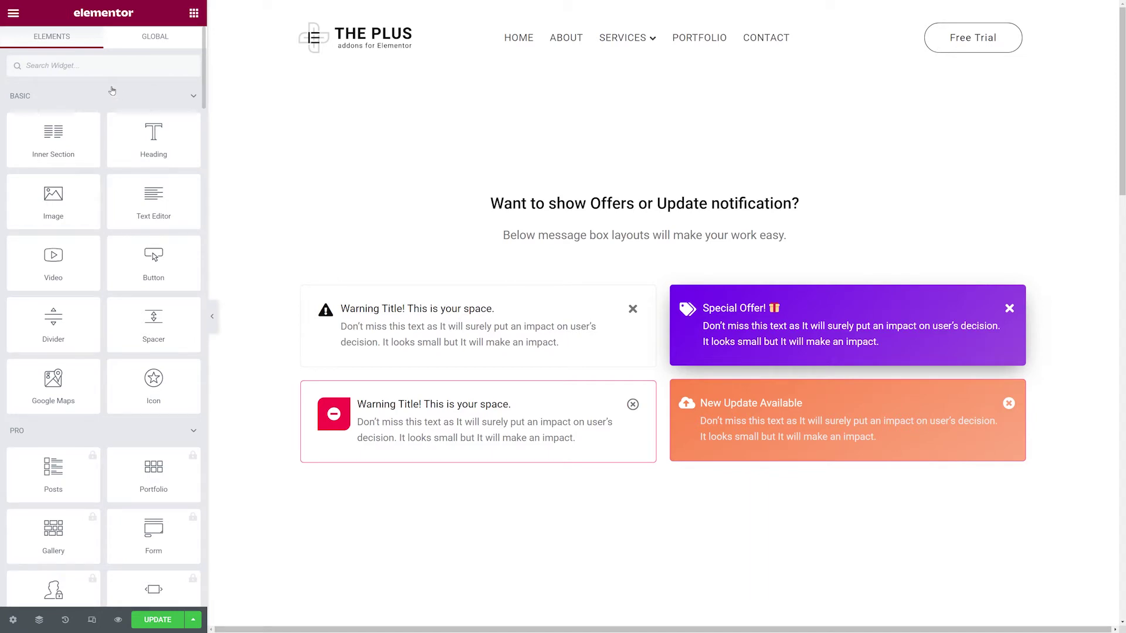
# - Search the Elementor widget list for "message" to find the Message Box widget
pyautogui.scroll(-20, 100, 86)
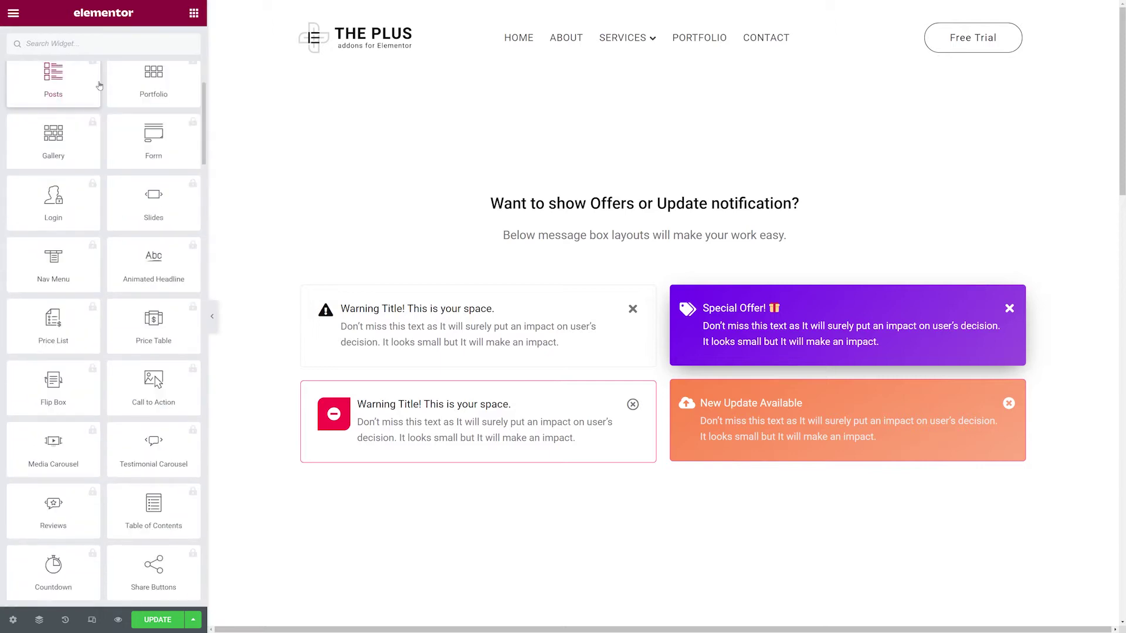
pyautogui.scroll(-3, 99, 83)
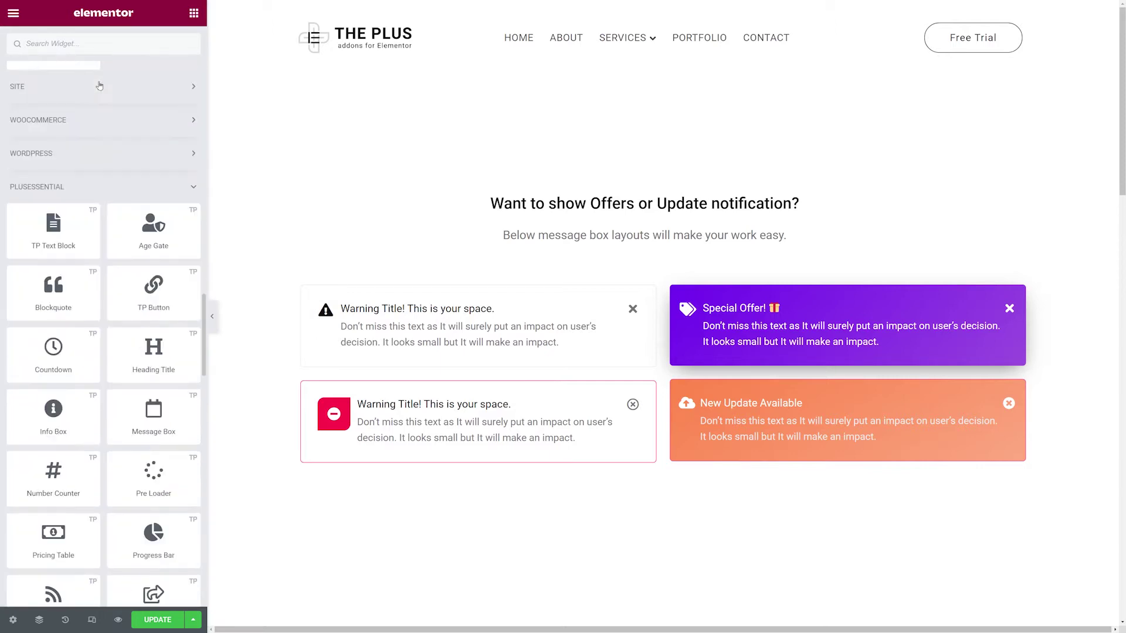
pyautogui.scroll(-2, 100, 86)
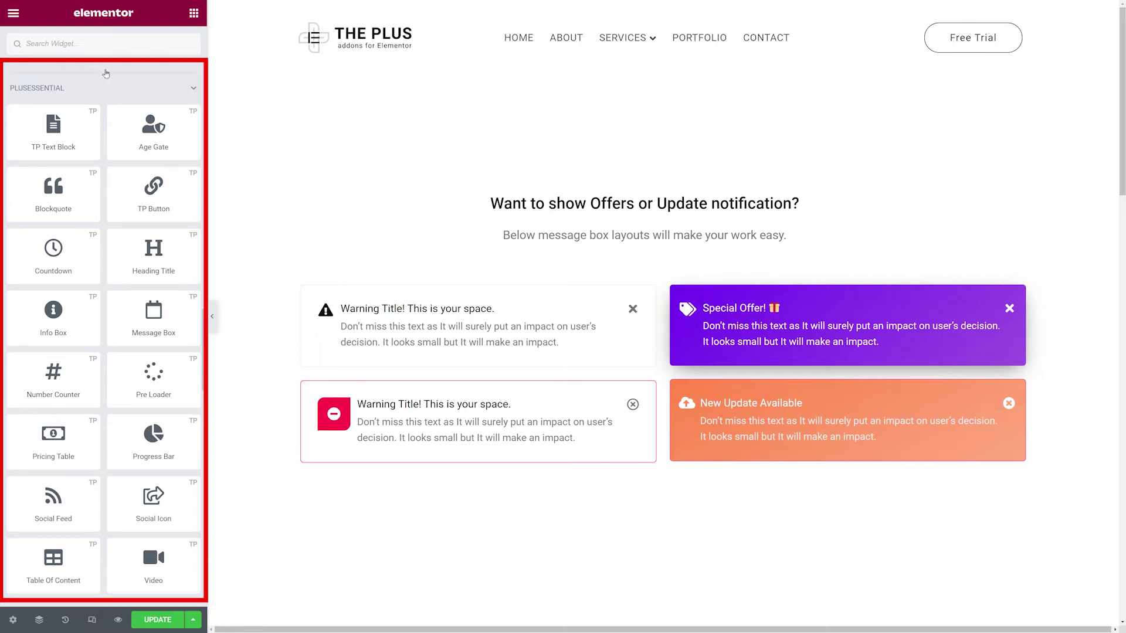
pyautogui.click(76, 46)
pyautogui.write('message')
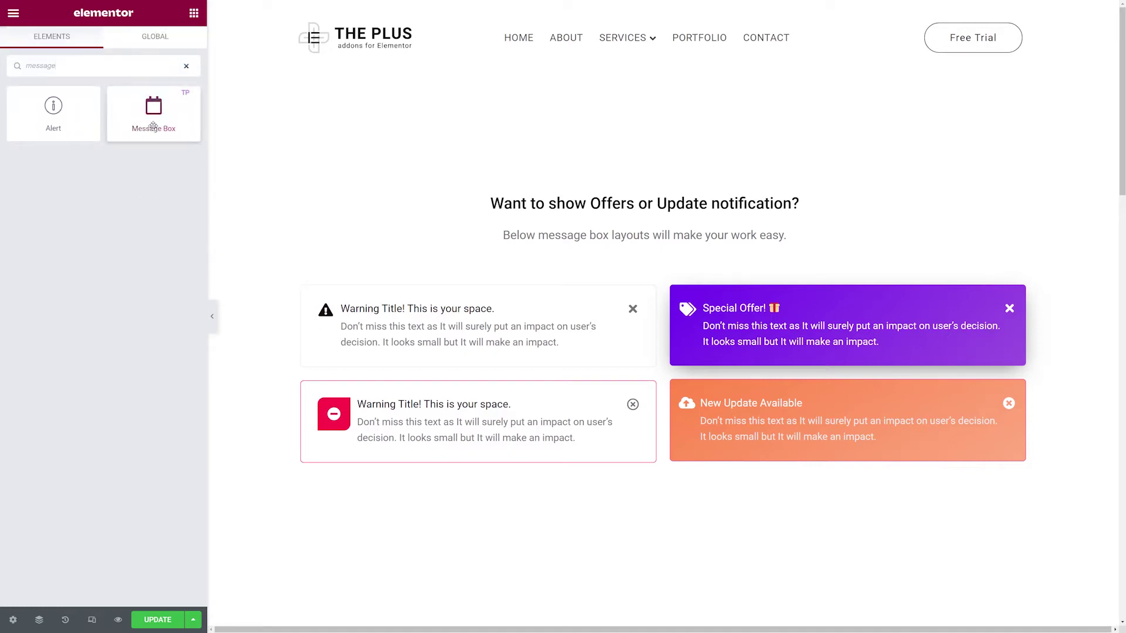
# - Place the Message Box widget between the "Want to show Offers or Update notification?" heading and the line of text beneath it
pyautogui.moveTo(153, 143); pyautogui.dragTo(256, 361)
pyautogui.scroll(-7, 257, 360)
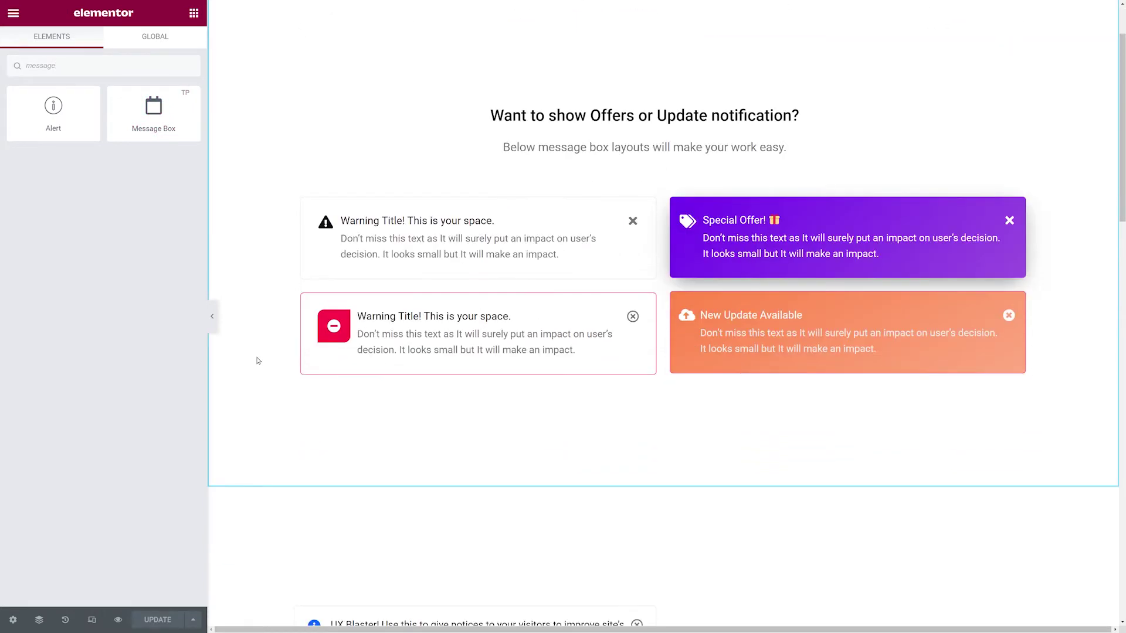
pyautogui.scroll(-7, 257, 361)
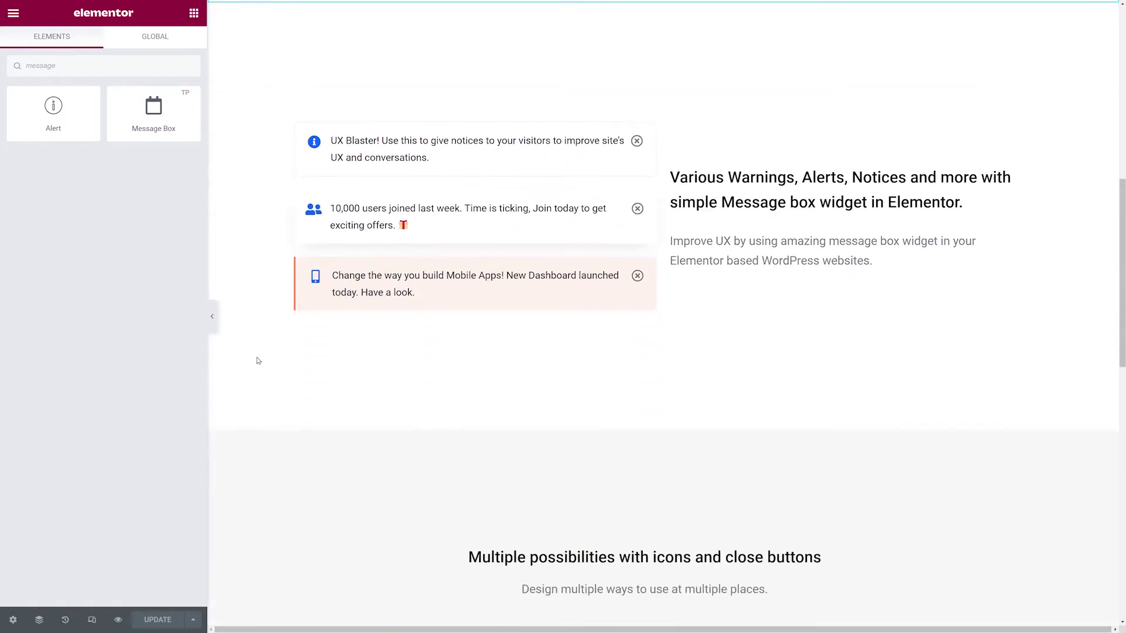
pyautogui.scroll(5, 257, 361)
pyautogui.scroll(8, 257, 361)
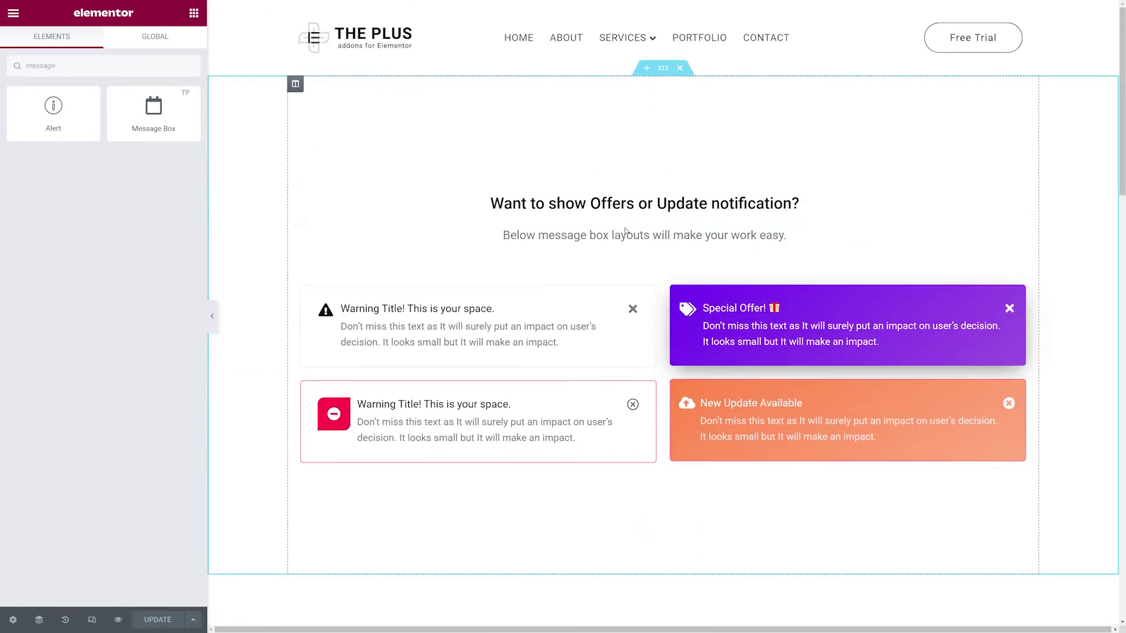
pyautogui.moveTo(159, 114); pyautogui.dragTo(571, 232)
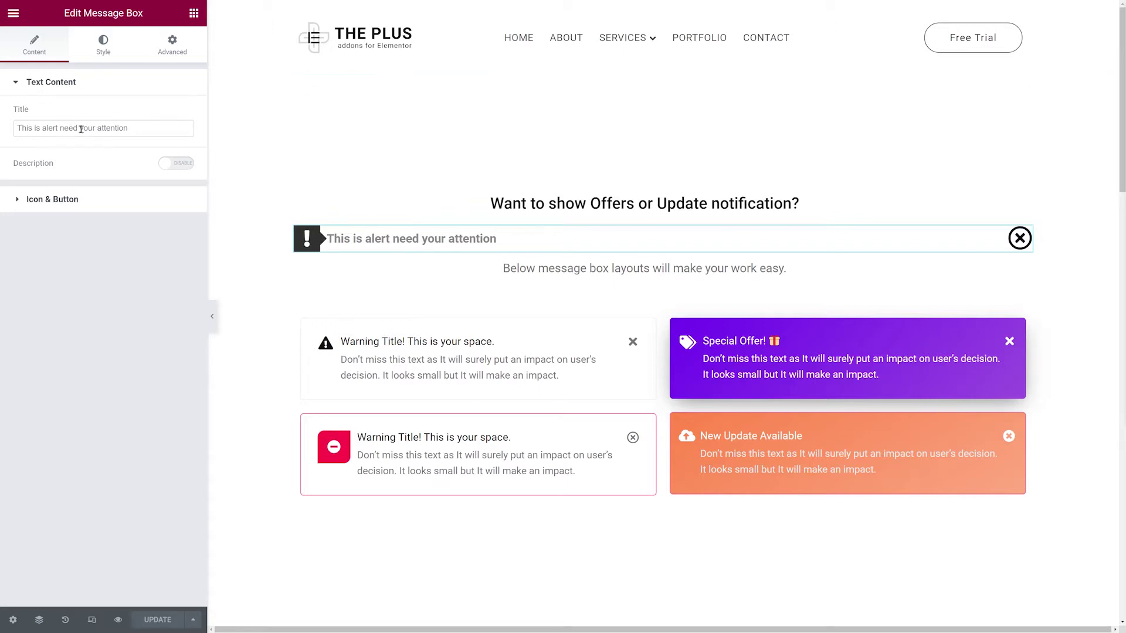
# - Replace the message box's title with "The Plus Addons for Elementor"
pyautogui.moveTo(142, 128); pyautogui.dragTo(9, 139)
pyautogui.write('The Plus Addons for Elementor')
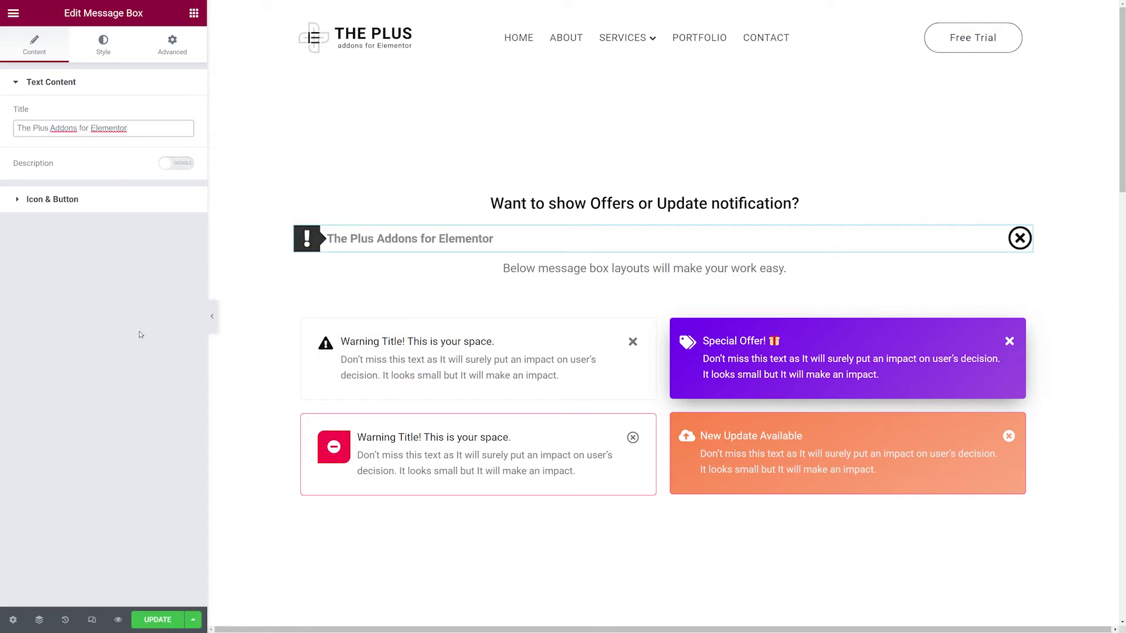
pyautogui.click(140, 336)
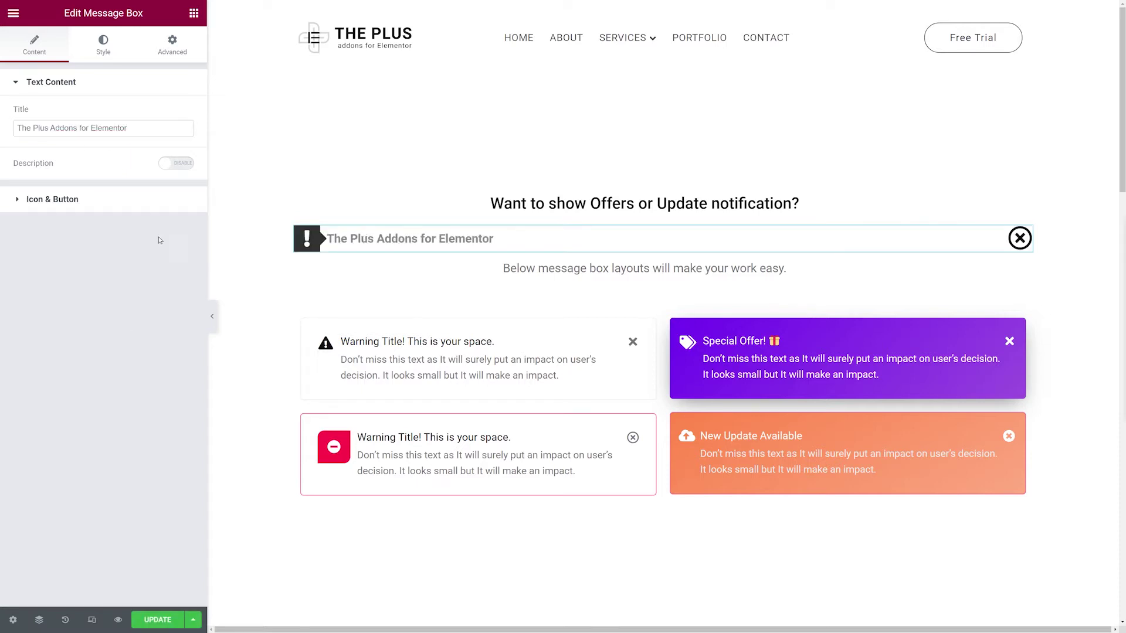
# - Enable the description and replace its placeholder with the promotional text running from "The Largest Collection of Quality Elementor Tools" to "SUPERCHARGE Your Elementor Workflow."
pyautogui.click(176, 166)
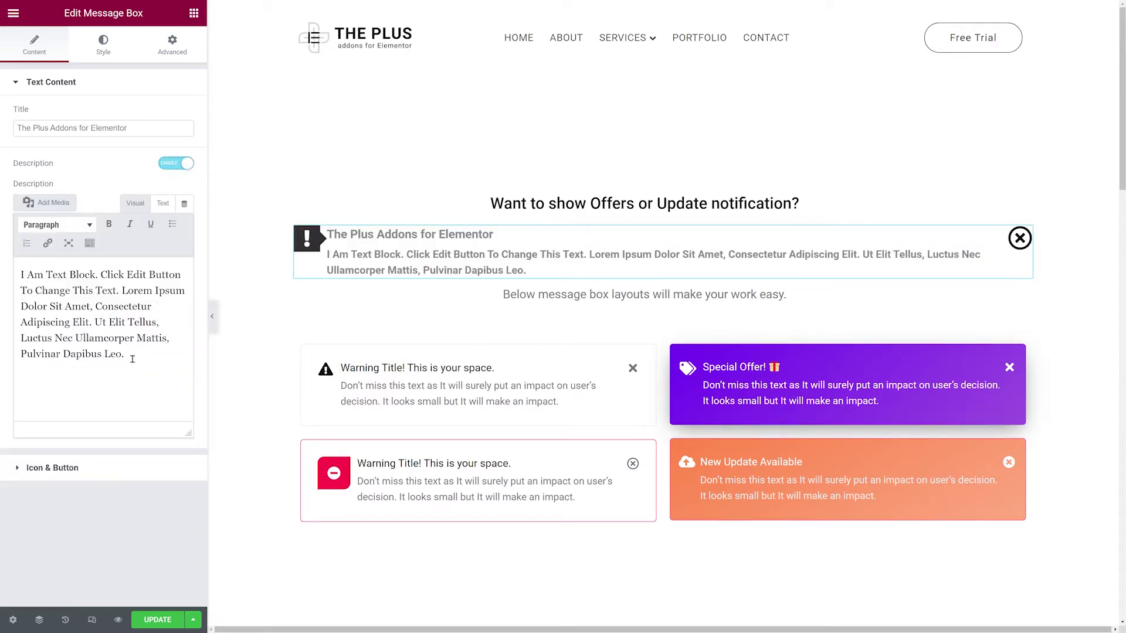
pyautogui.moveTo(144, 360); pyautogui.dragTo(10, 274)
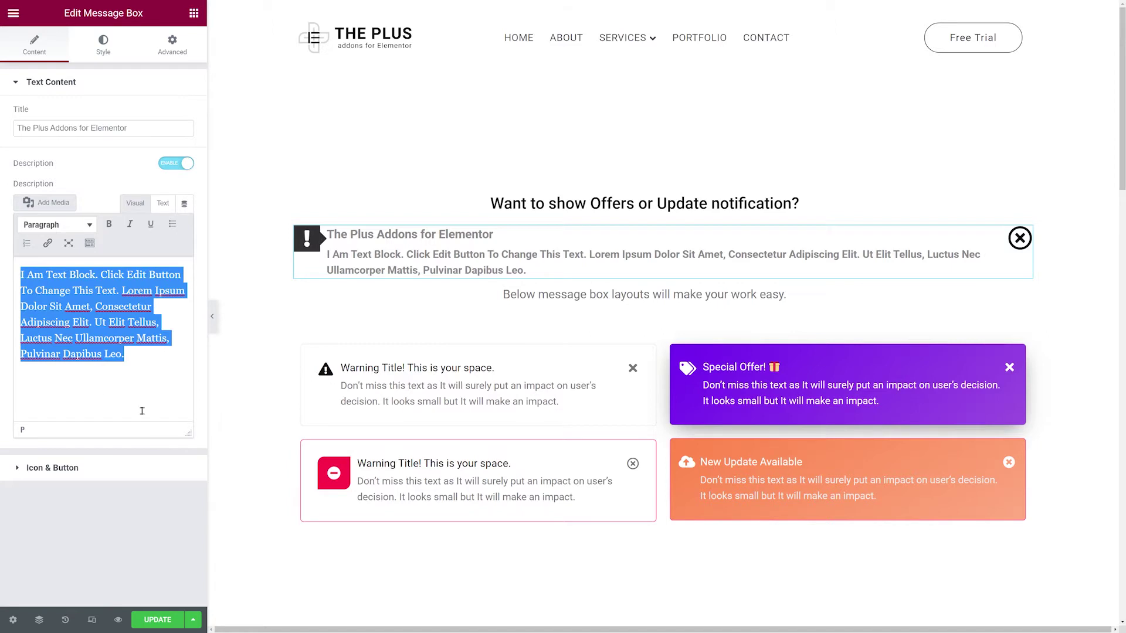
pyautogui.write("The Largest Collection of Quality Elementor Tools. Everything you need in one convenient package. Crafted For Beginners and Gurus Alike. It's Time To SUPERCHARGE Your Elementor Workflow.")
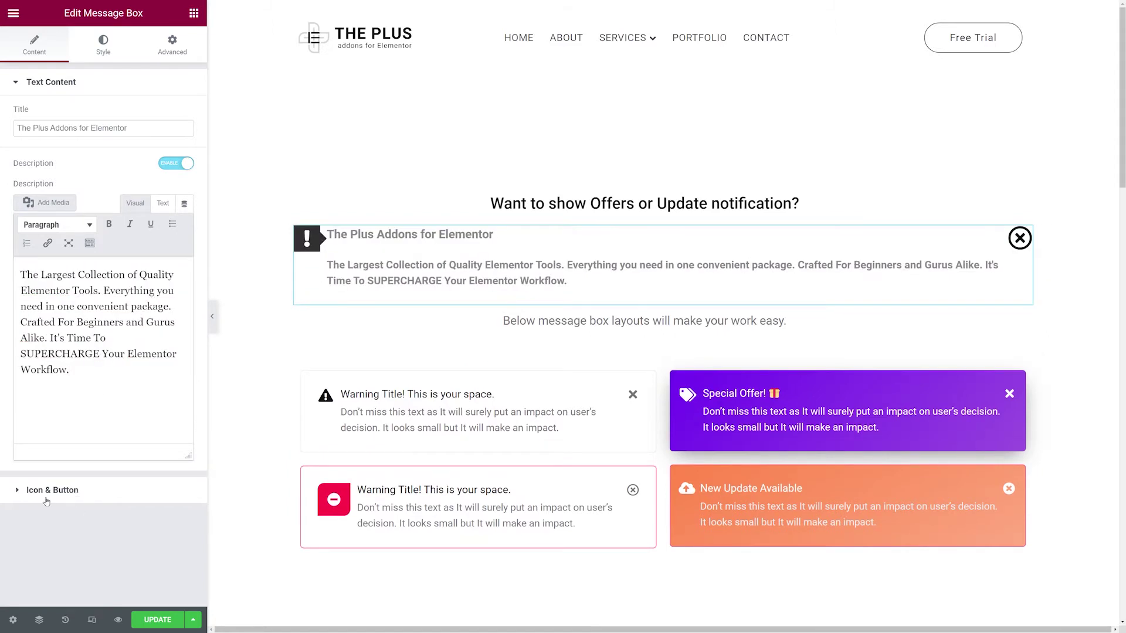
# - Switch the message box's main icon and close button off and back on in the icon and button settings
pyautogui.click(75, 491)
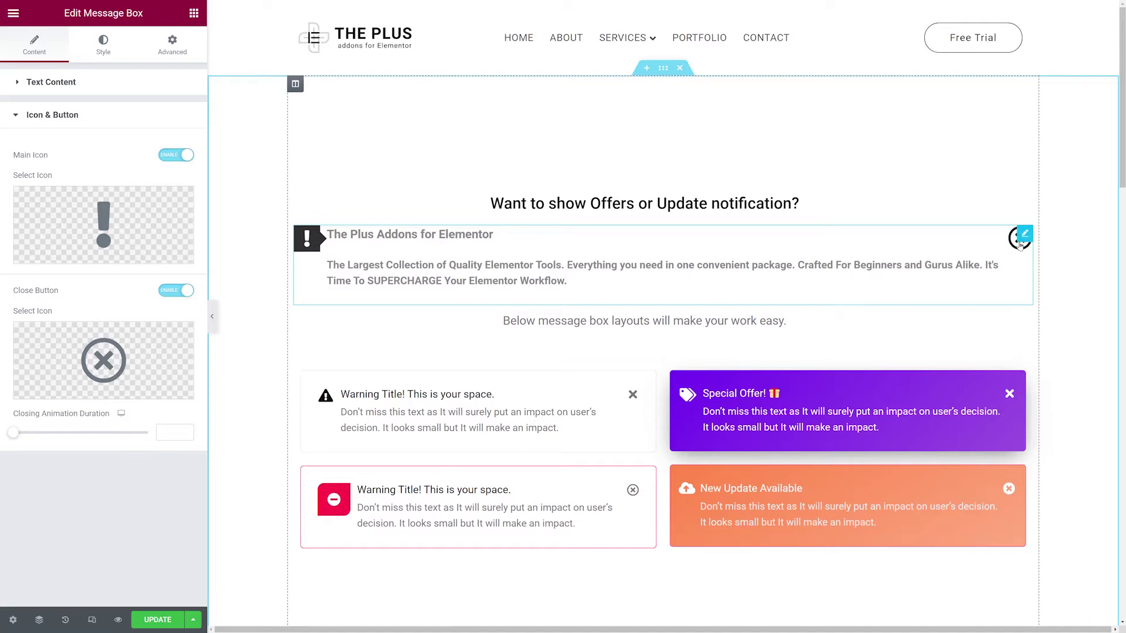
pyautogui.click(185, 160)
pyautogui.click(184, 189)
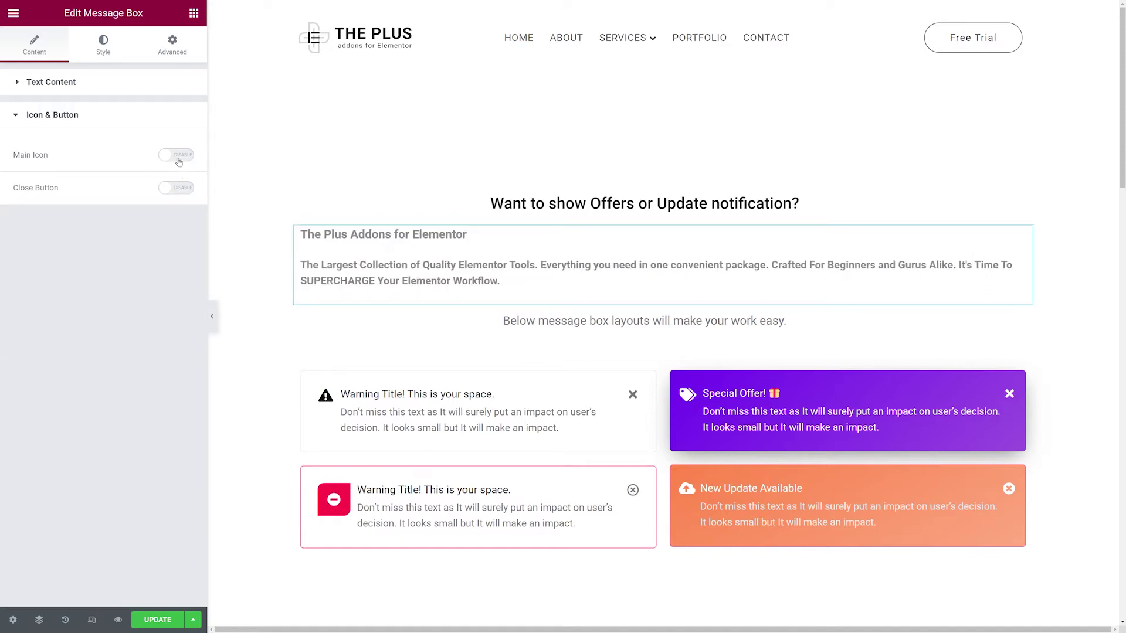
pyautogui.click(178, 161)
pyautogui.click(179, 160)
pyautogui.click(180, 189)
pyautogui.click(181, 189)
pyautogui.click(178, 156)
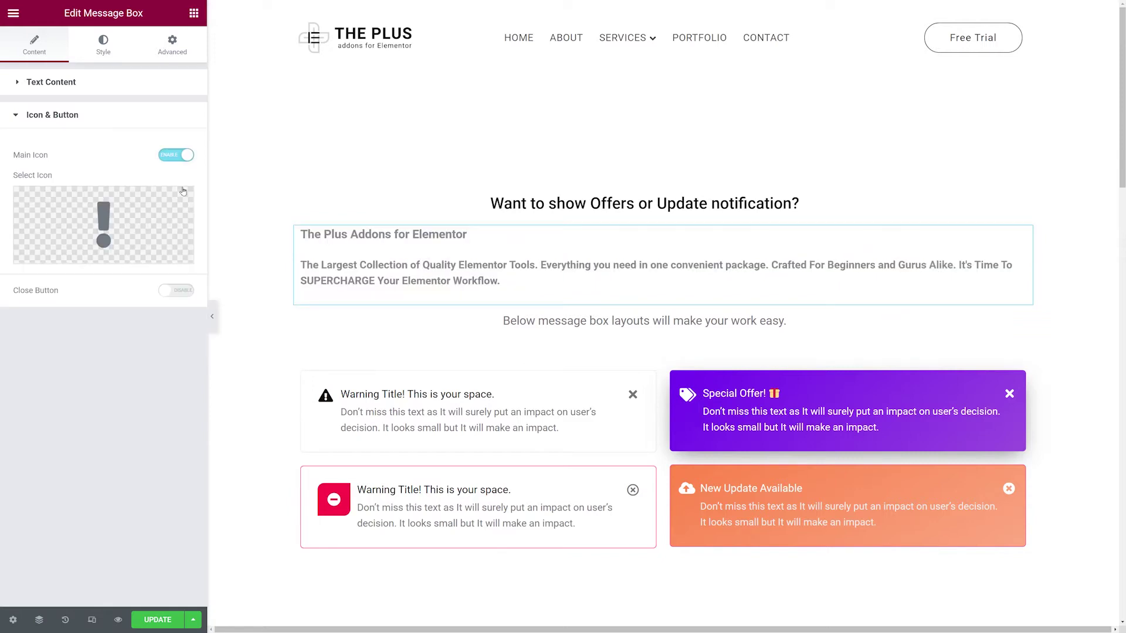
pyautogui.click(183, 291)
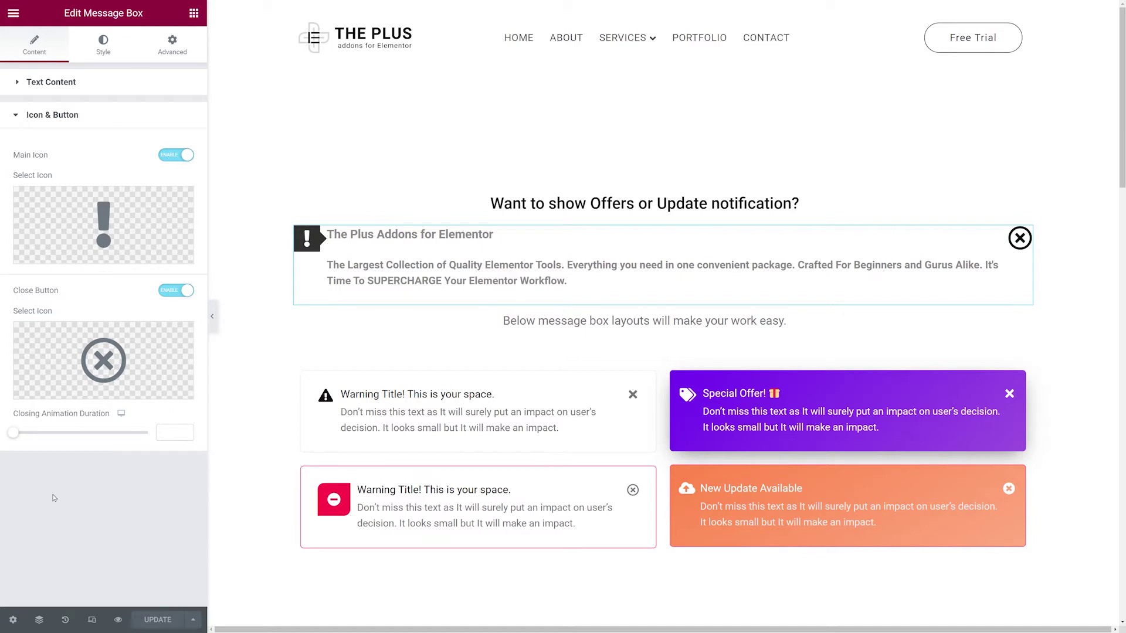
# - Change the message box's main icon to the solid plus square, filtering the icon library by "plus"
pyautogui.moveTo(106, 220)
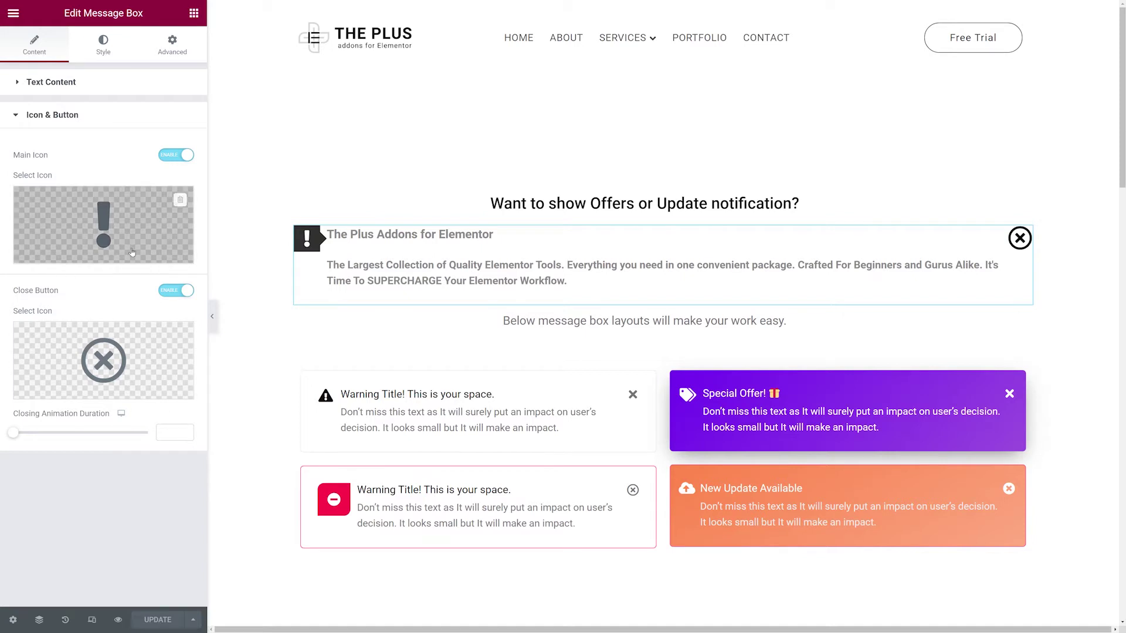
pyautogui.click(106, 220)
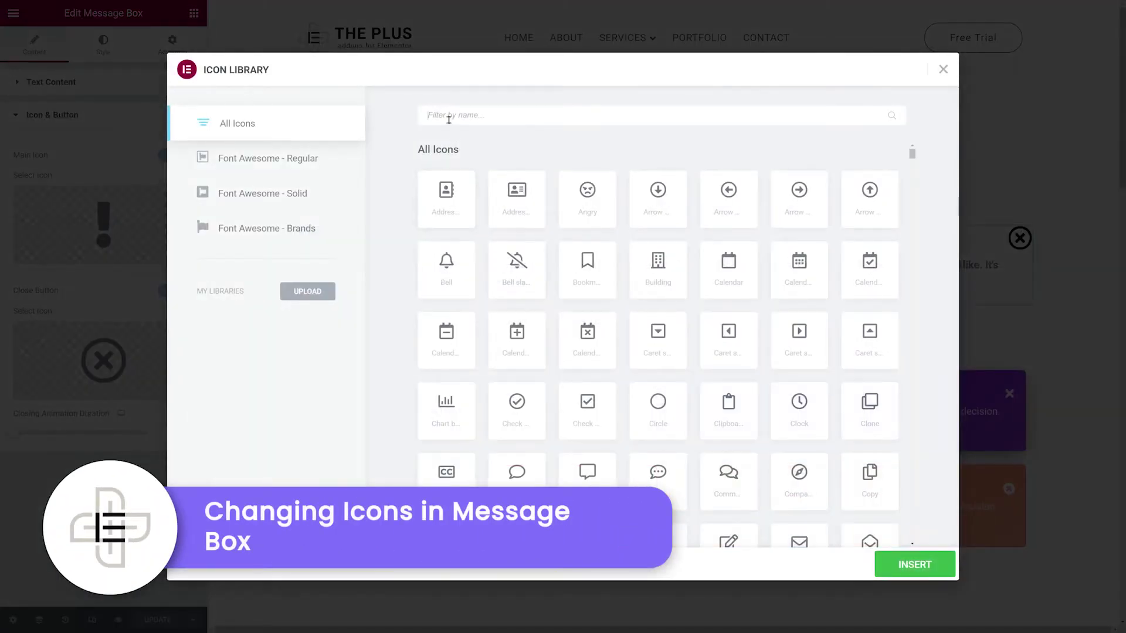
pyautogui.write('plus')
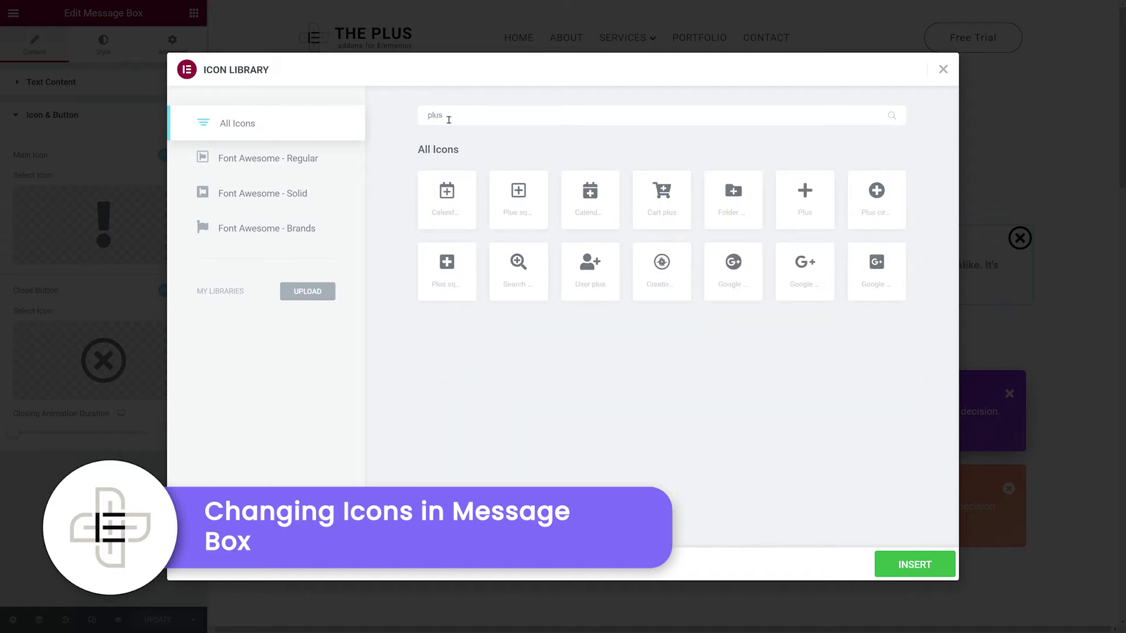
pyautogui.click(451, 272)
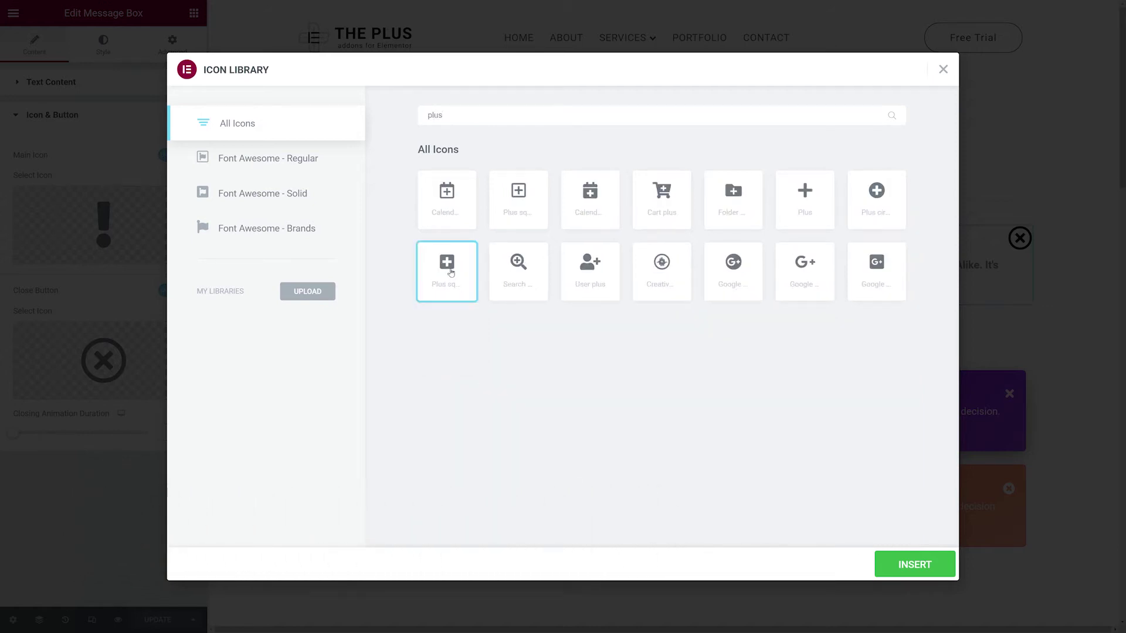
pyautogui.click(942, 568)
# - Change the close button's icon to the solid window-close icon, filtering the icon library by "close"
pyautogui.moveTo(119, 381)
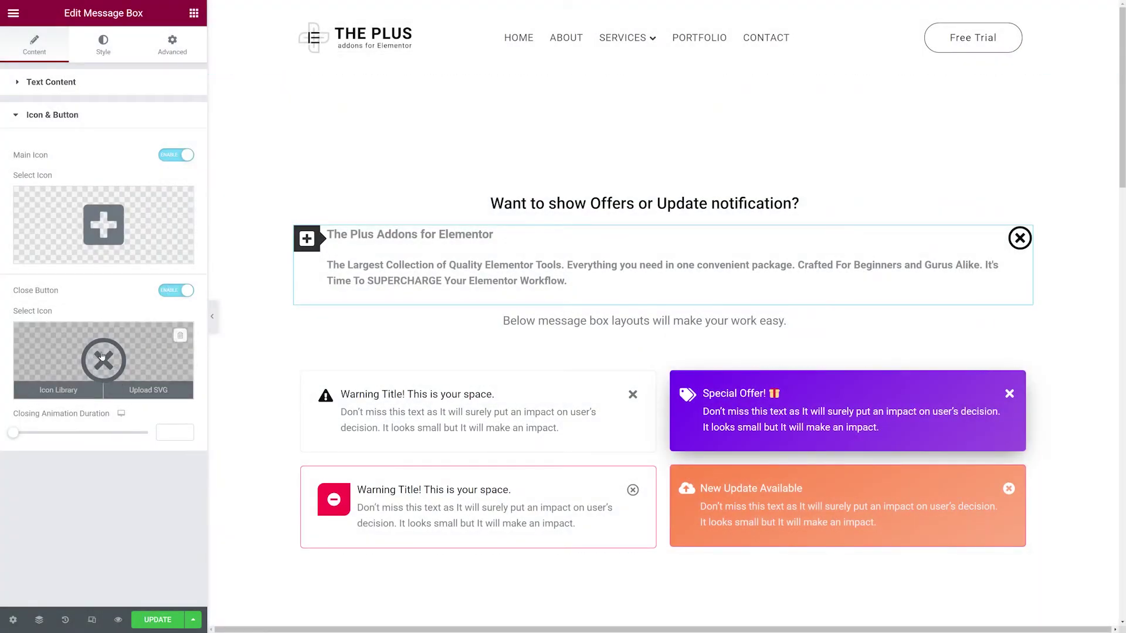
pyautogui.click(101, 356)
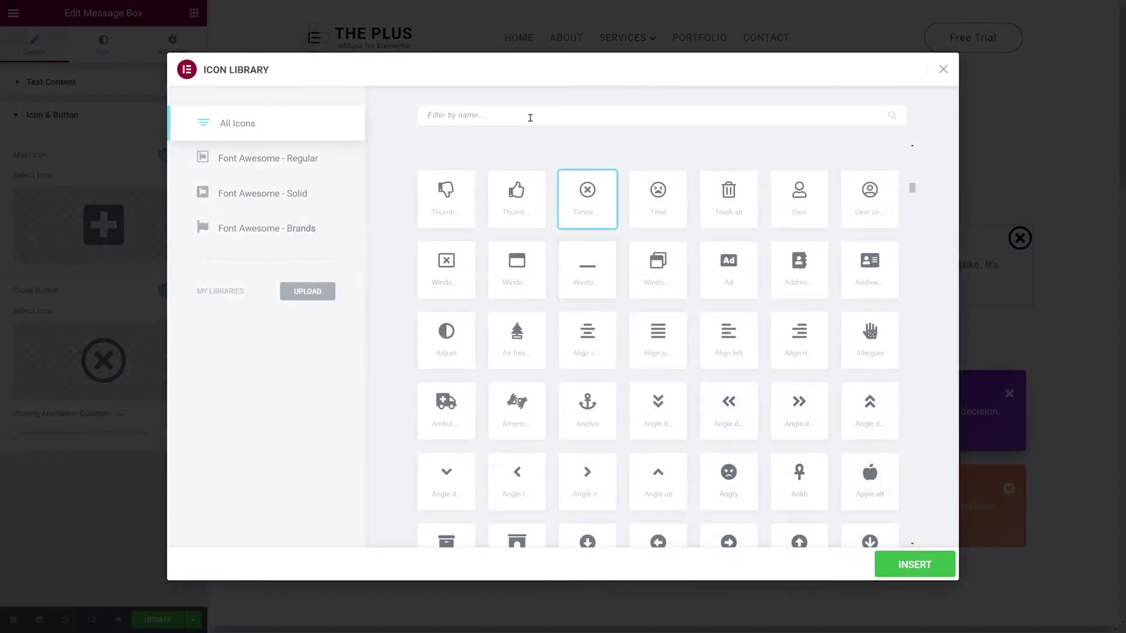
pyautogui.write('close')
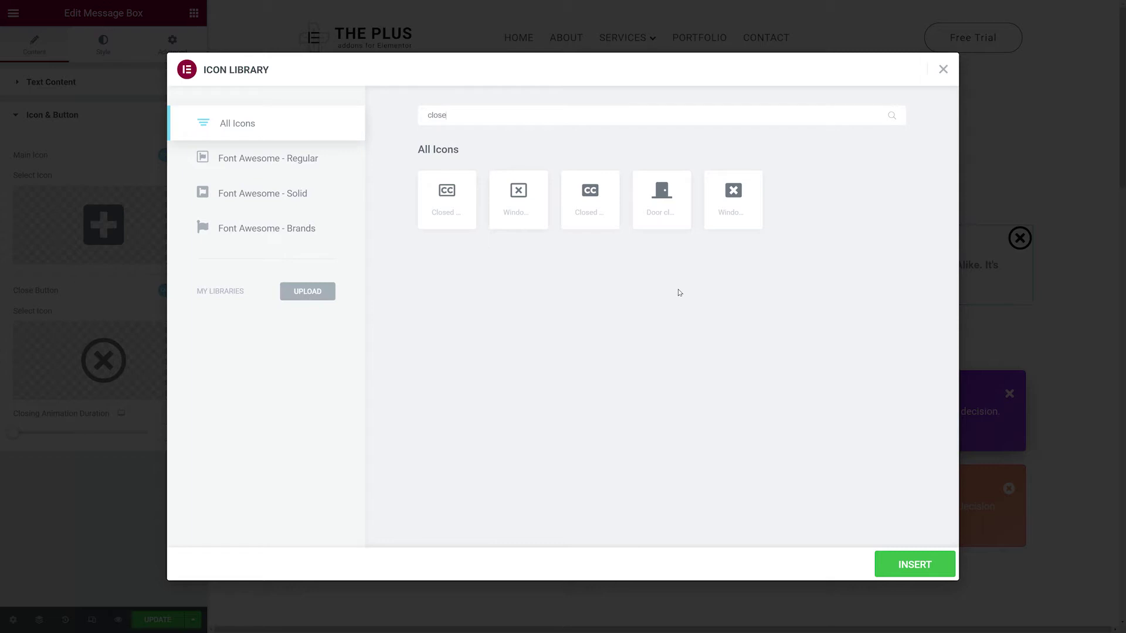
pyautogui.click(734, 205)
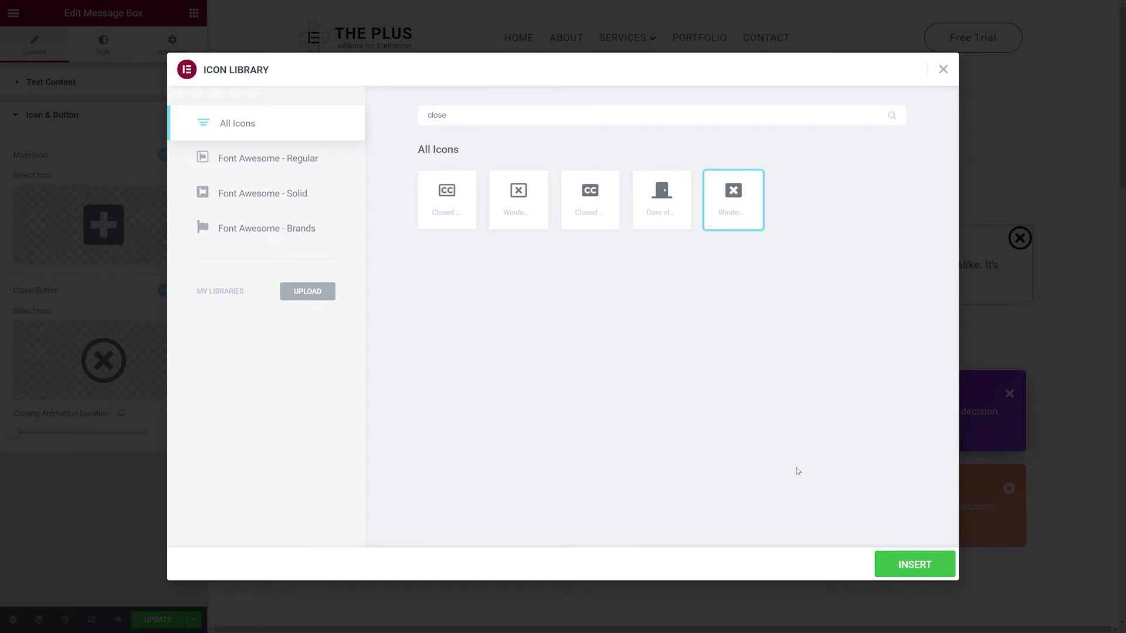
pyautogui.click(887, 559)
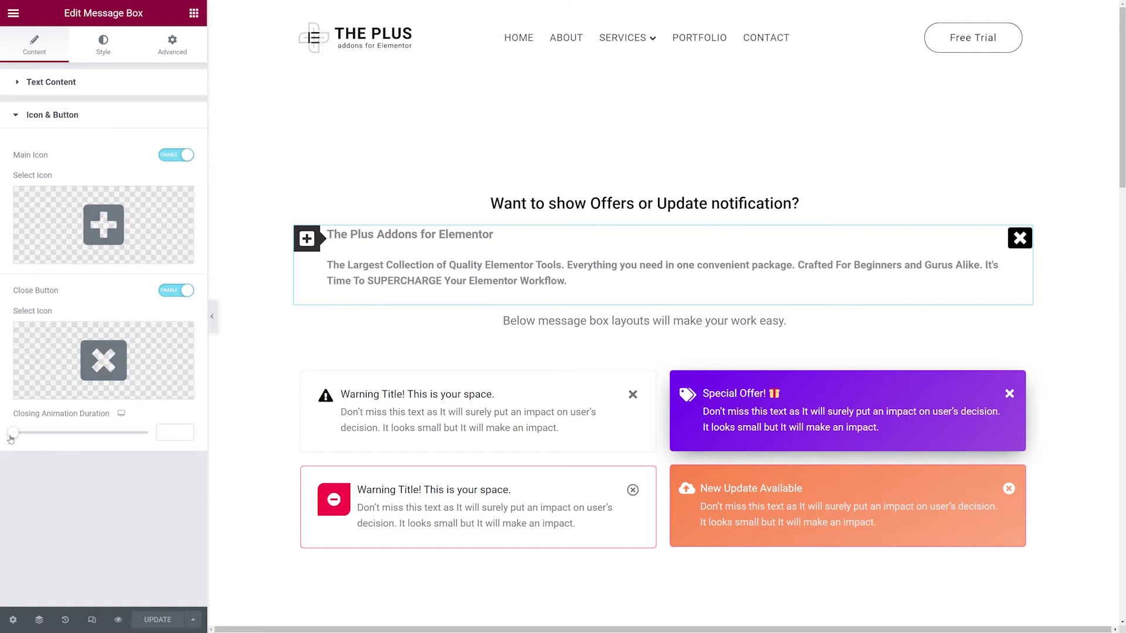
# - Set the closing animation duration to 1000, update the page and test closing the message box
pyautogui.moveTo(14, 434); pyautogui.dragTo(19, 435)
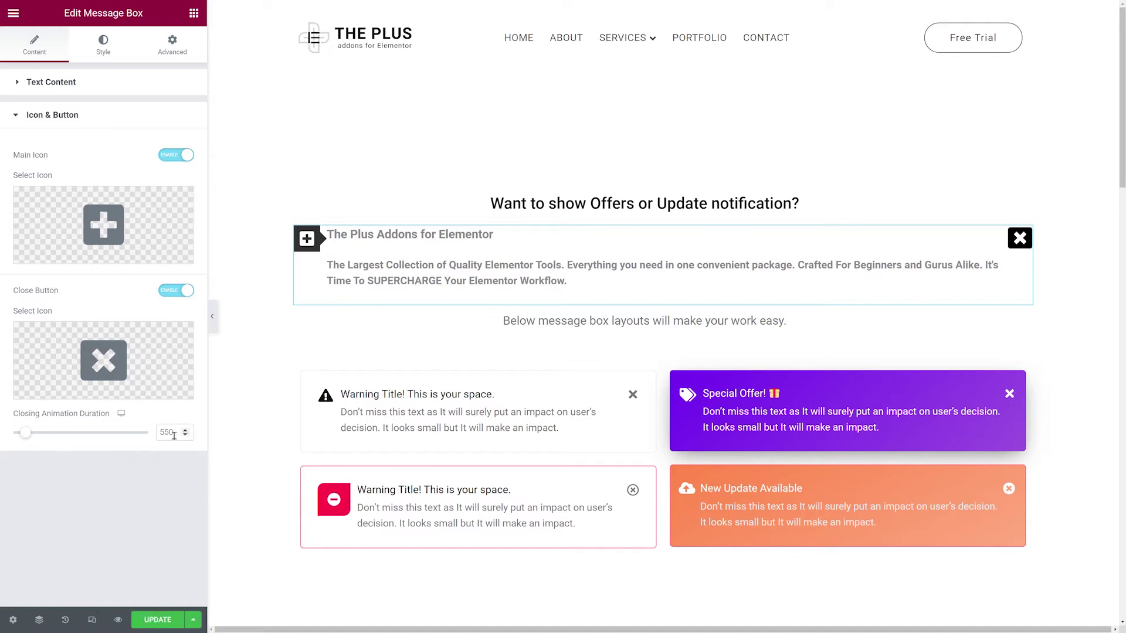
pyautogui.write('1000')
pyautogui.click(157, 620)
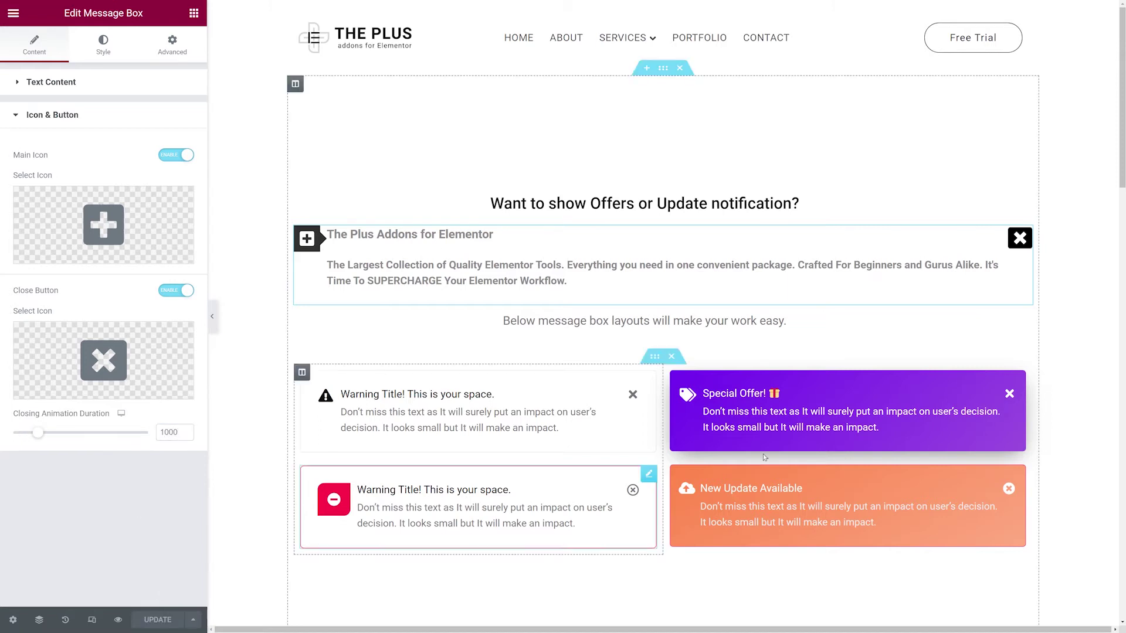
pyautogui.click(1017, 246)
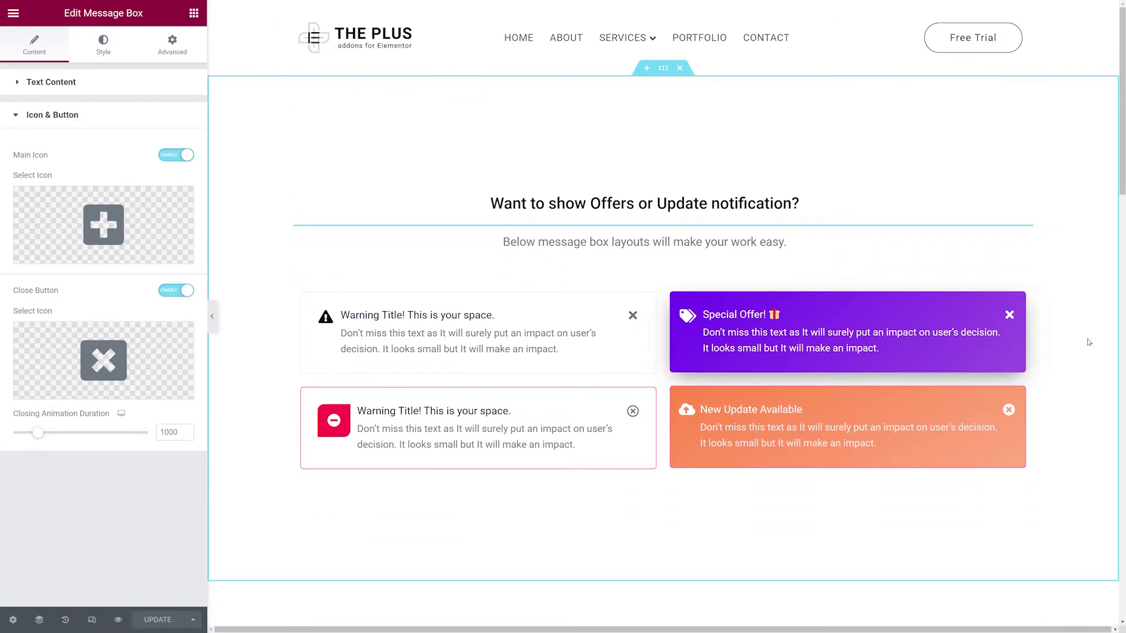
# - Try a closing animation duration of 5000 on the message box and return it to 1000
pyautogui.doubleClick(179, 432)
pyautogui.write('5000')
pyautogui.click(151, 622)
pyautogui.moveTo(147, 432); pyautogui.dragTo(37, 433)
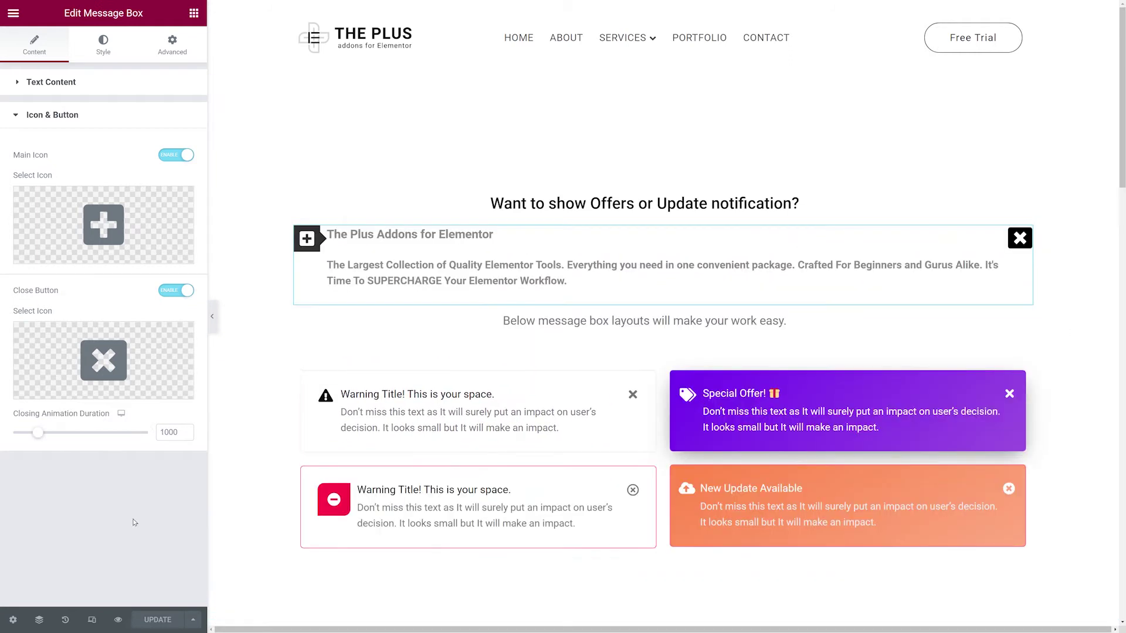
# - Open the message box's text content settings and copy the thumbs-up emoji from the Pale Emojis section of getemoji.com
pyautogui.click(56, 83)
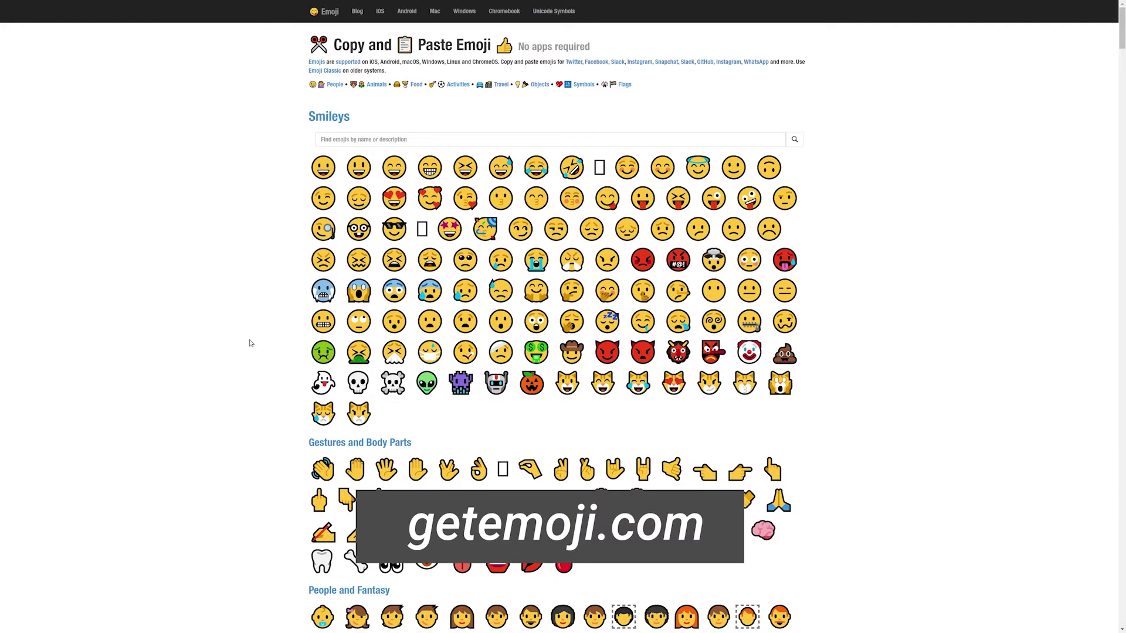
pyautogui.scroll(-20, 247, 342)
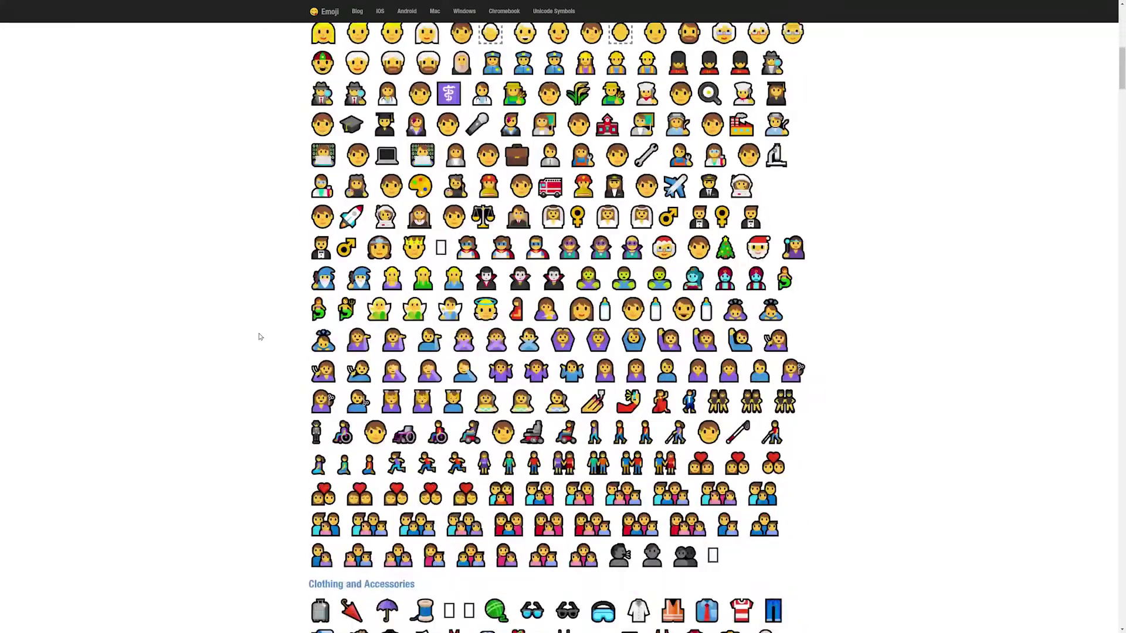
pyautogui.scroll(-3, 259, 337)
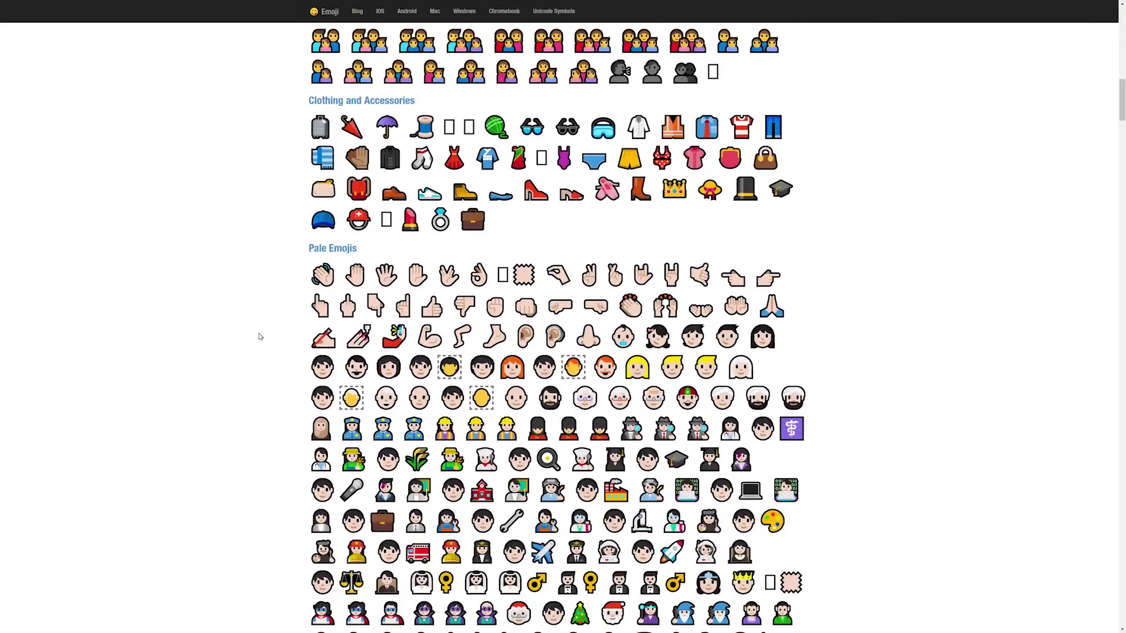
pyautogui.scroll(-2, 260, 336)
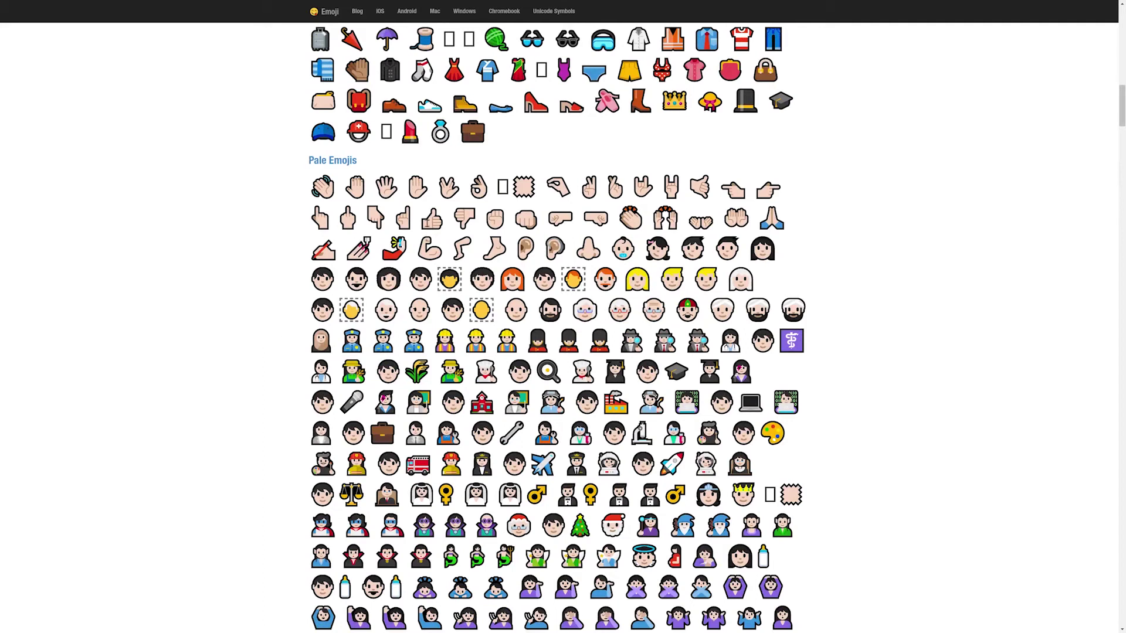
pyautogui.click(430, 221)
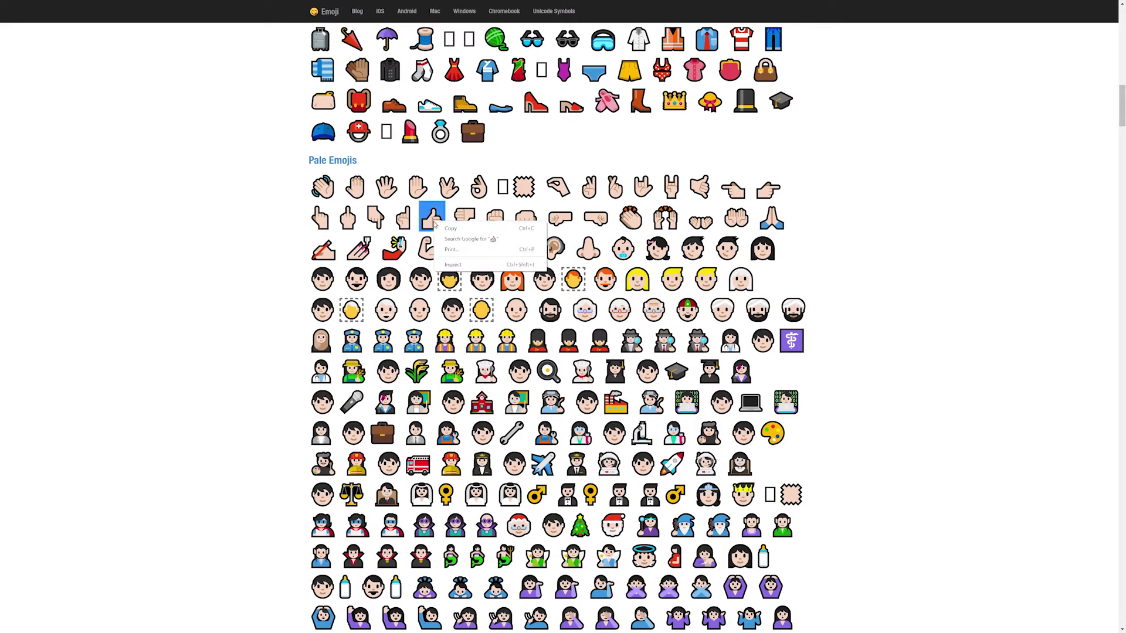
pyautogui.scroll(10, 350, 296)
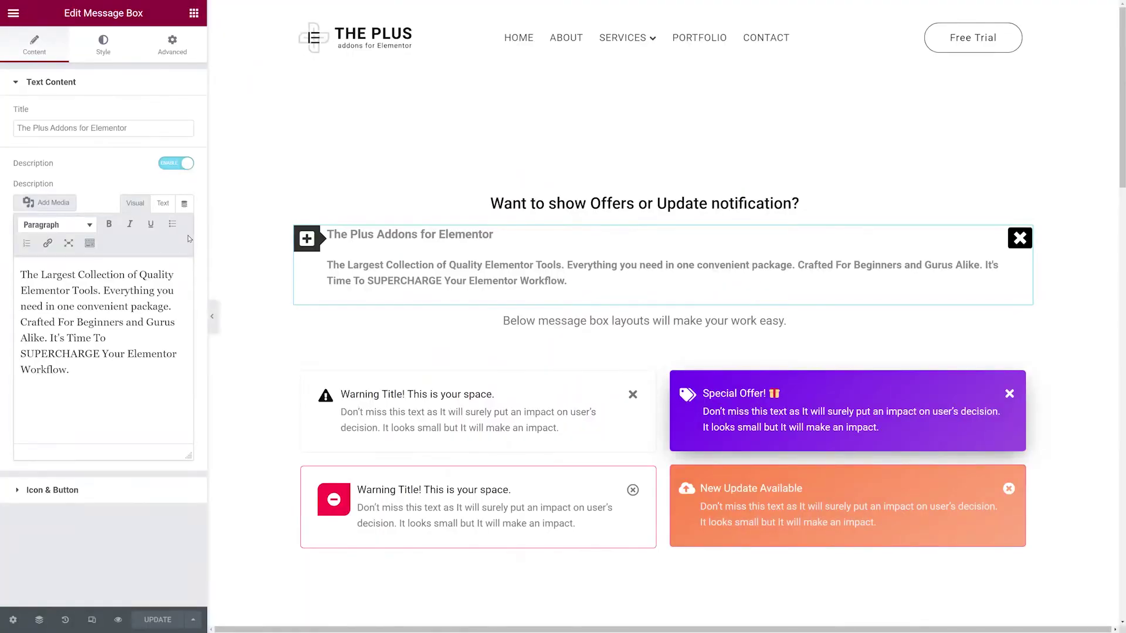
# - Paste the copied thumbs-up emoji at the end of the message box title "The Plus Addons for Elementor"
pyautogui.click(132, 128)
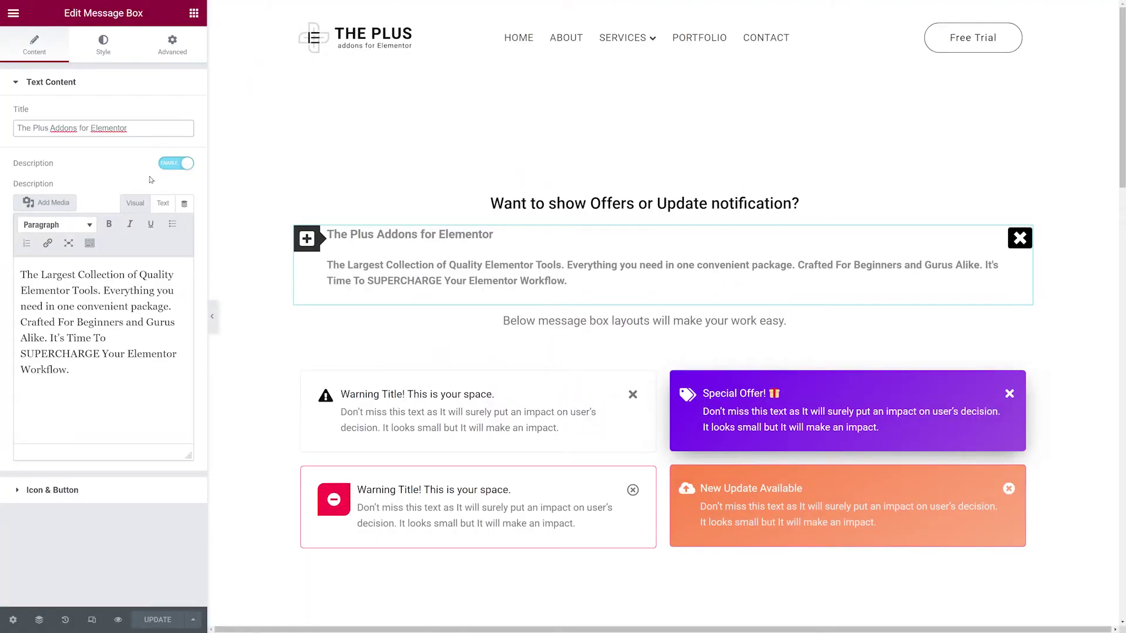
pyautogui.hotkey('ctrl', 'v')
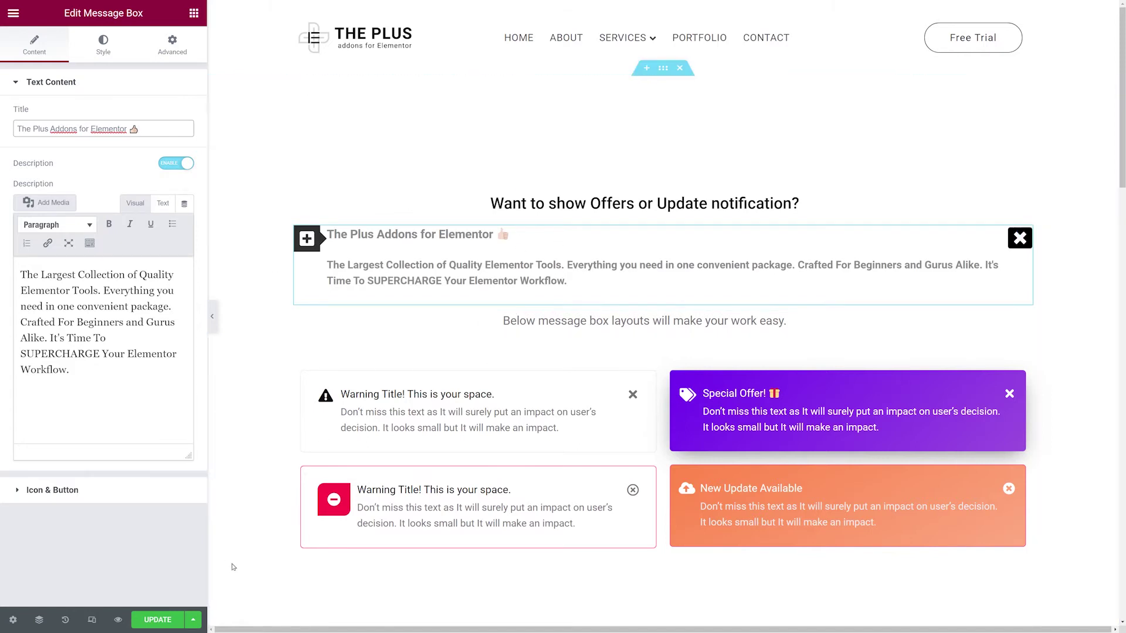
pyautogui.click(114, 157)
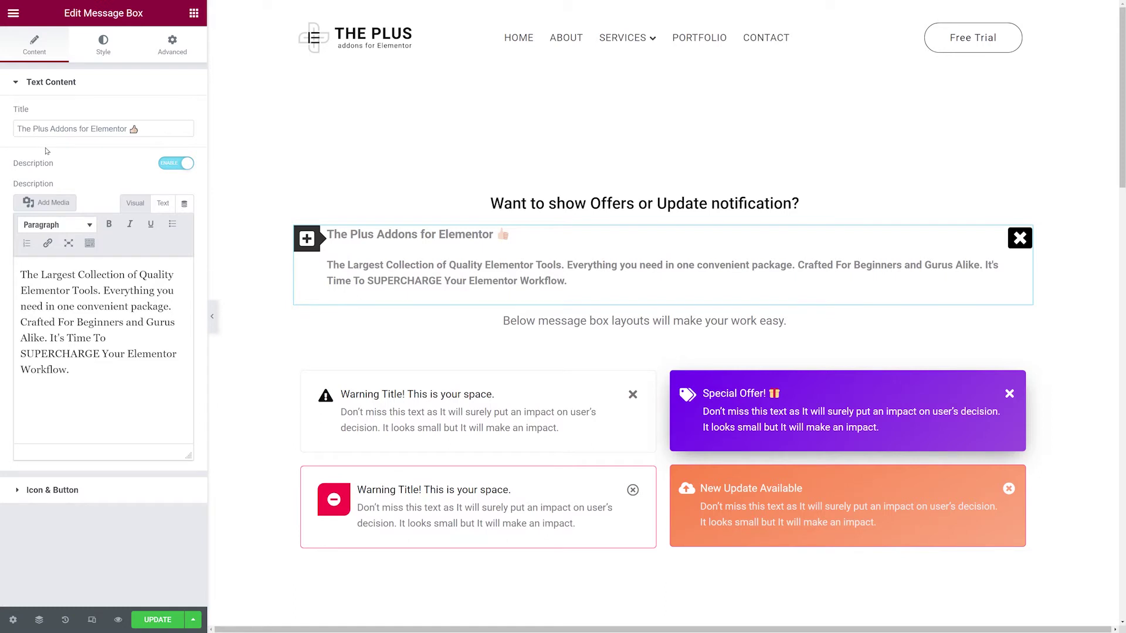
# - Replace the whole message box title with the pasted version that underlines the word "Addons" and keeps the thumbs-up emoji
pyautogui.moveTo(51, 129); pyautogui.dragTo(71, 128)
pyautogui.click(134, 150)
pyautogui.tripleClick(153, 130)
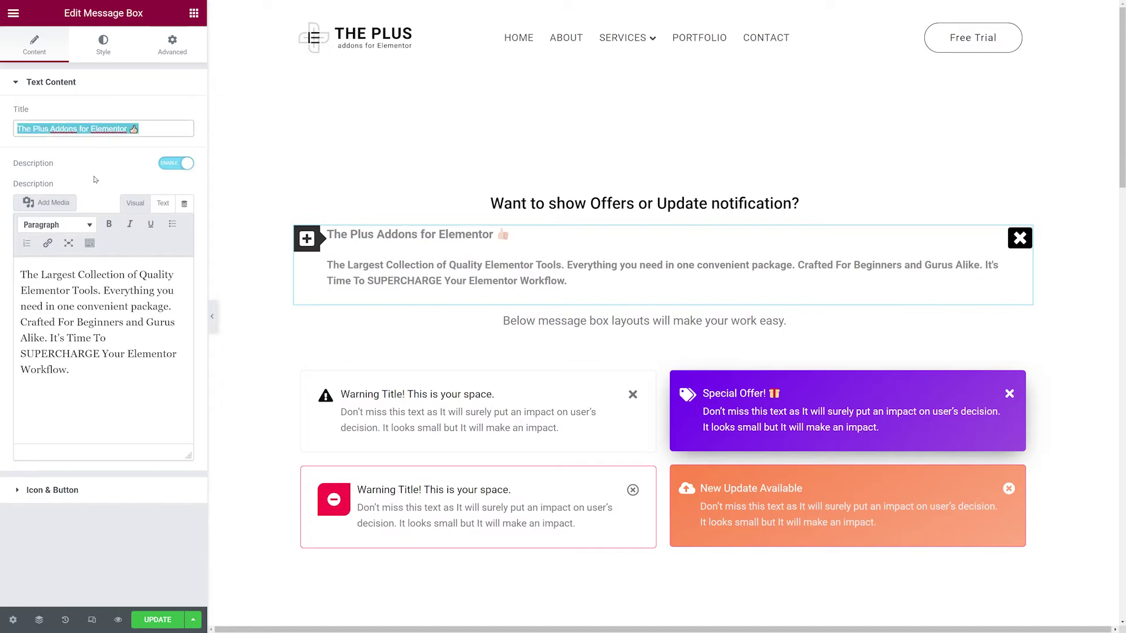
pyautogui.hotkey('ctrl', 'v')
pyautogui.click(47, 146)
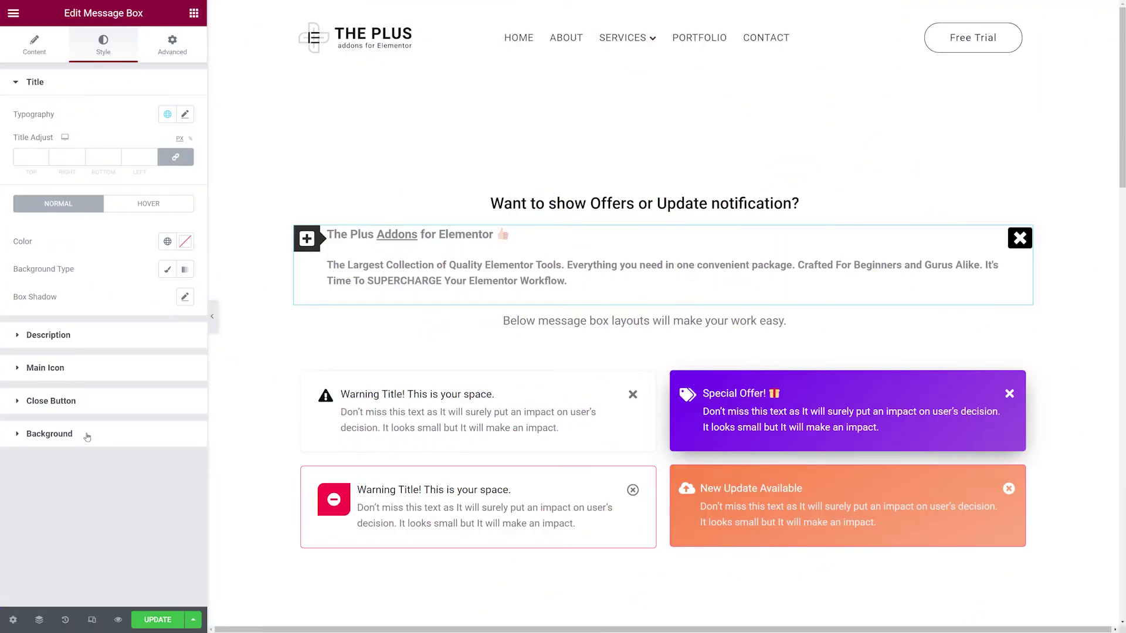
# - Set the message box's background padding to 15 px, with the sides unlinked and the bottom at 0
pyautogui.click(49, 432)
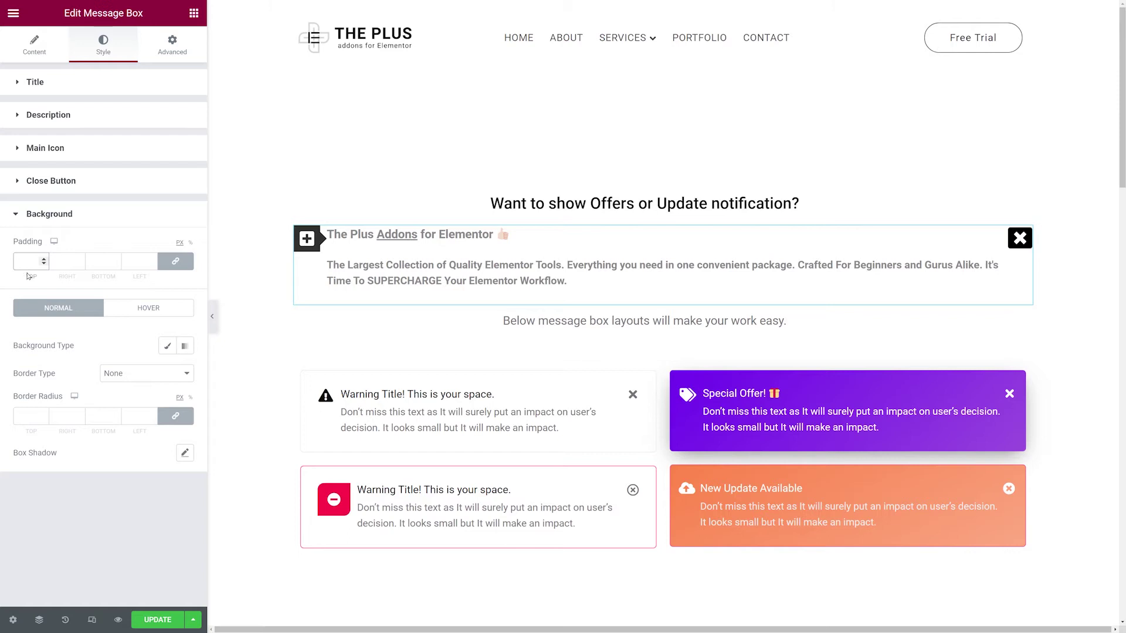
pyautogui.write('10')
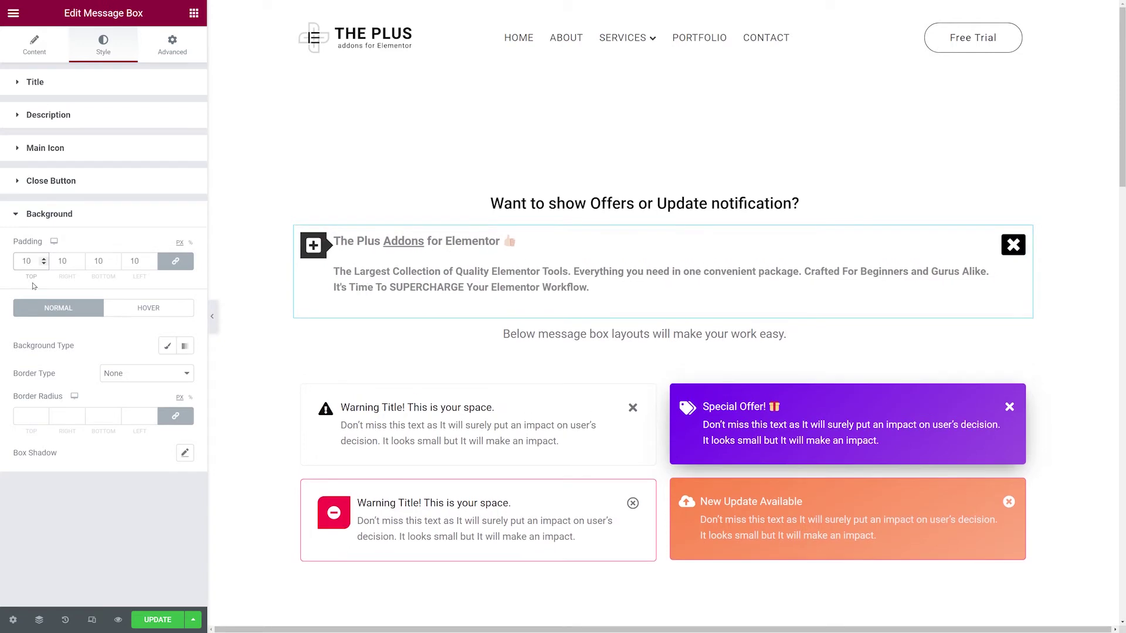
pyautogui.press('BackSpace')
pyautogui.write('5')
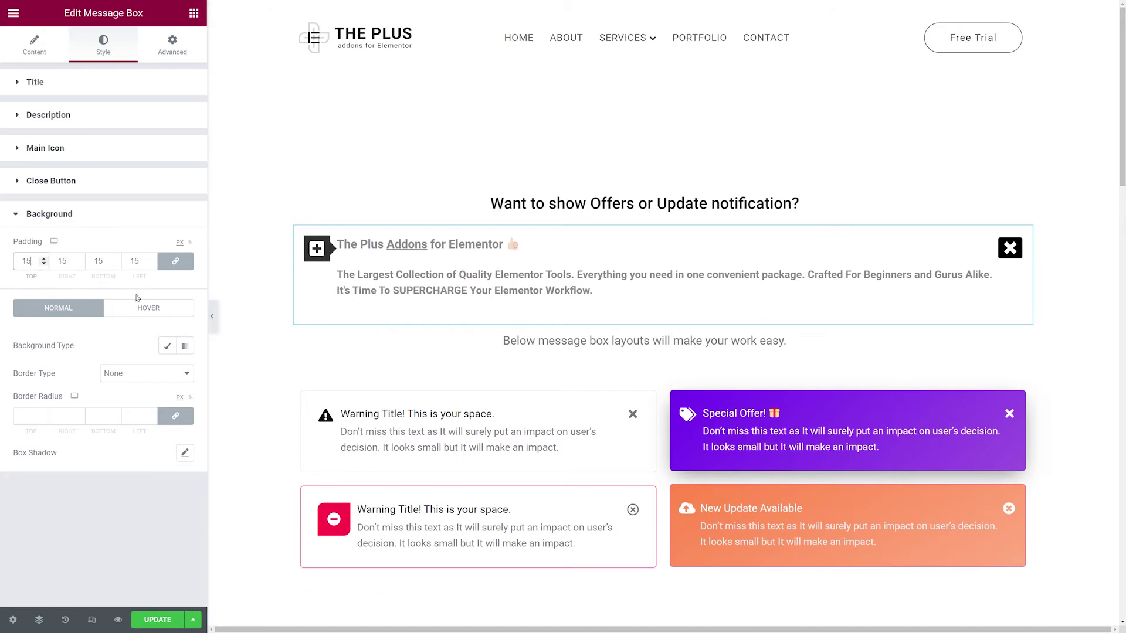
pyautogui.click(181, 265)
pyautogui.doubleClick(97, 261)
pyautogui.write('0')
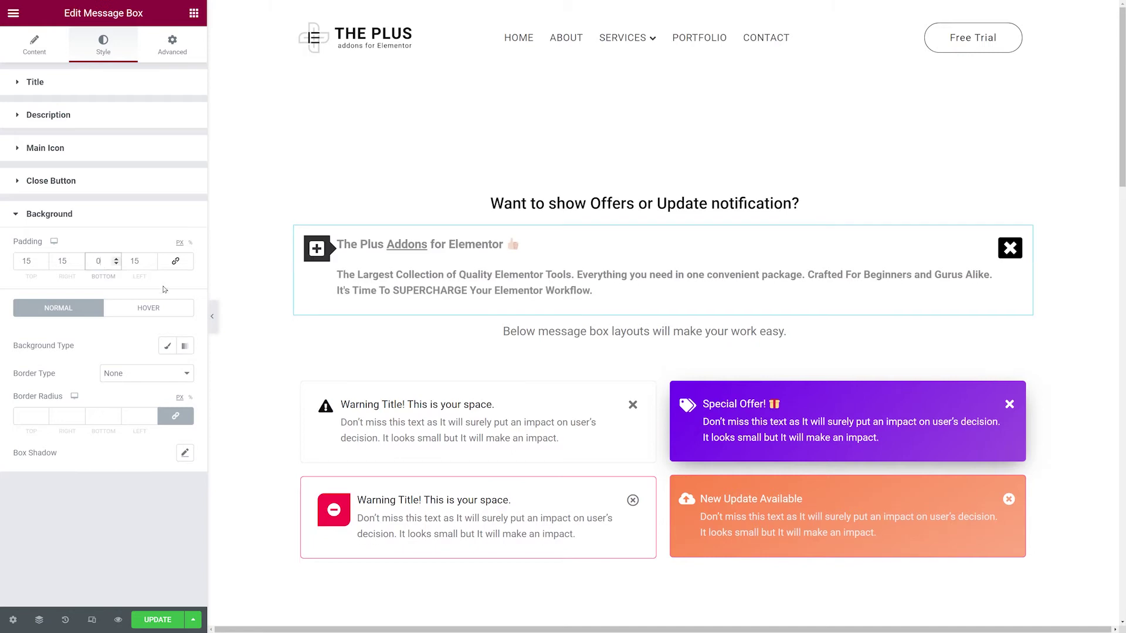
pyautogui.click(119, 525)
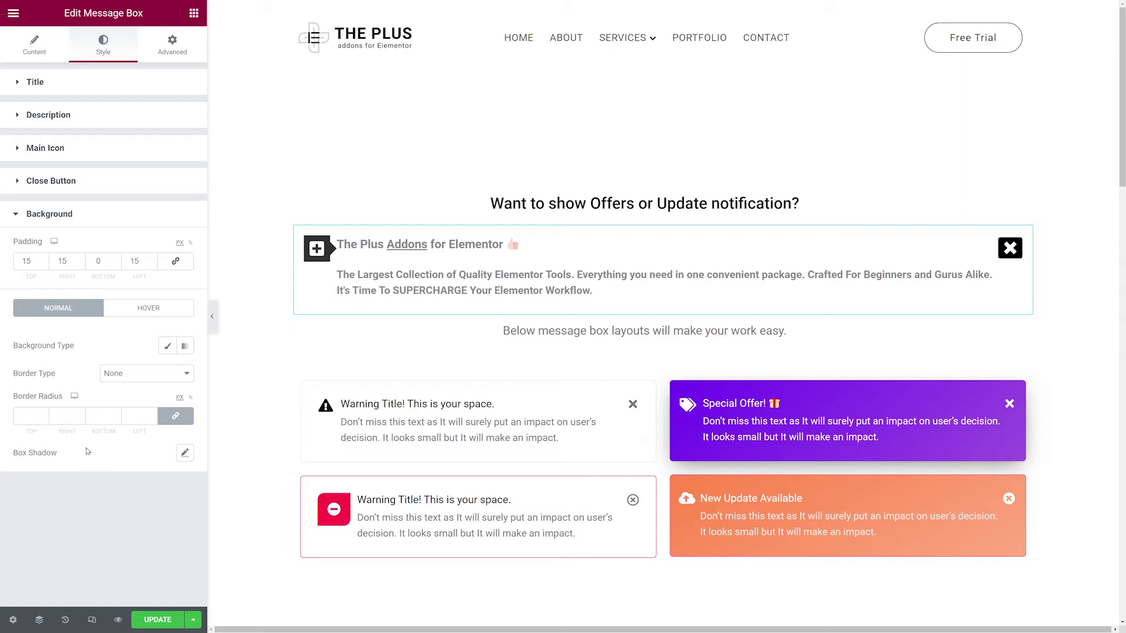
# - Give the message box a classic background in the light blue color #E6F2FF
pyautogui.click(169, 347)
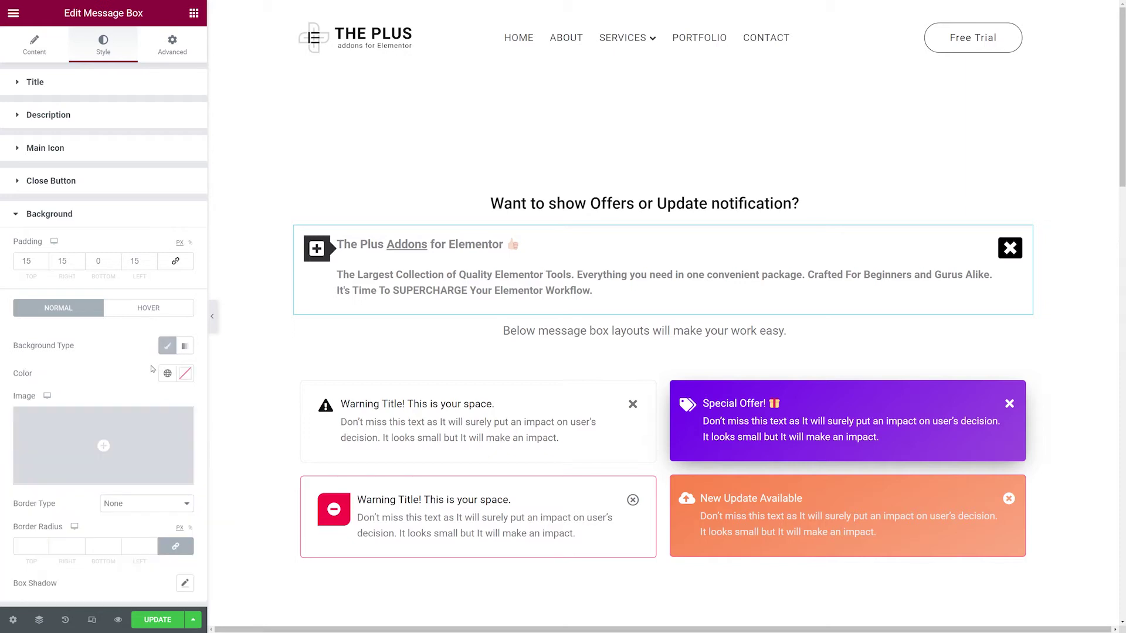
pyautogui.click(185, 346)
pyautogui.click(168, 348)
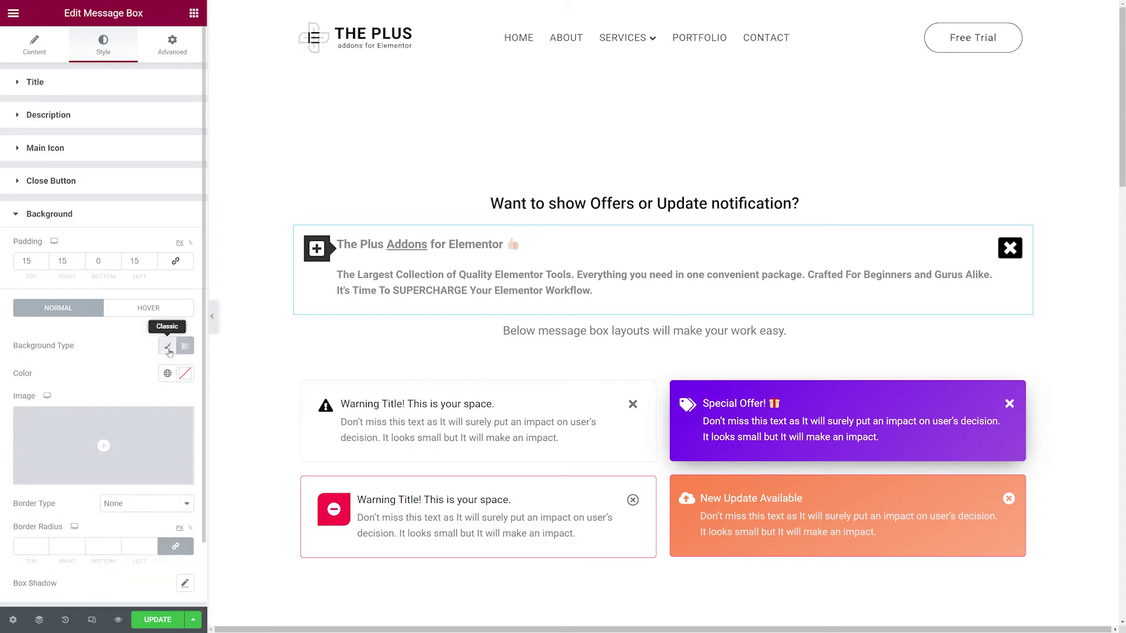
pyautogui.click(184, 373)
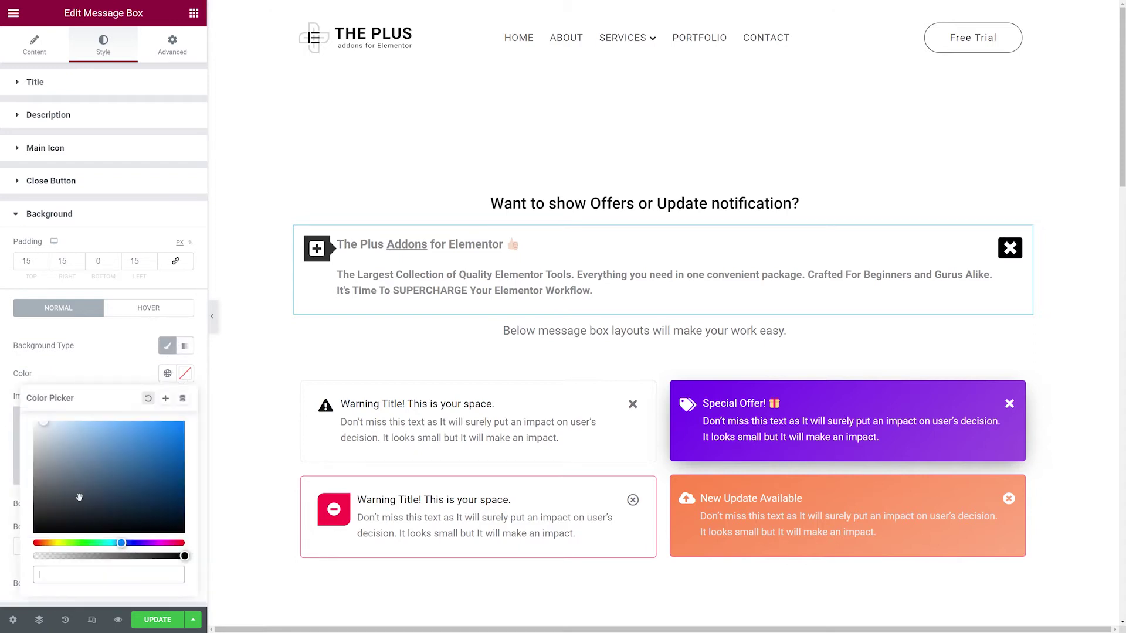
pyautogui.moveTo(79, 498); pyautogui.dragTo(49, 419)
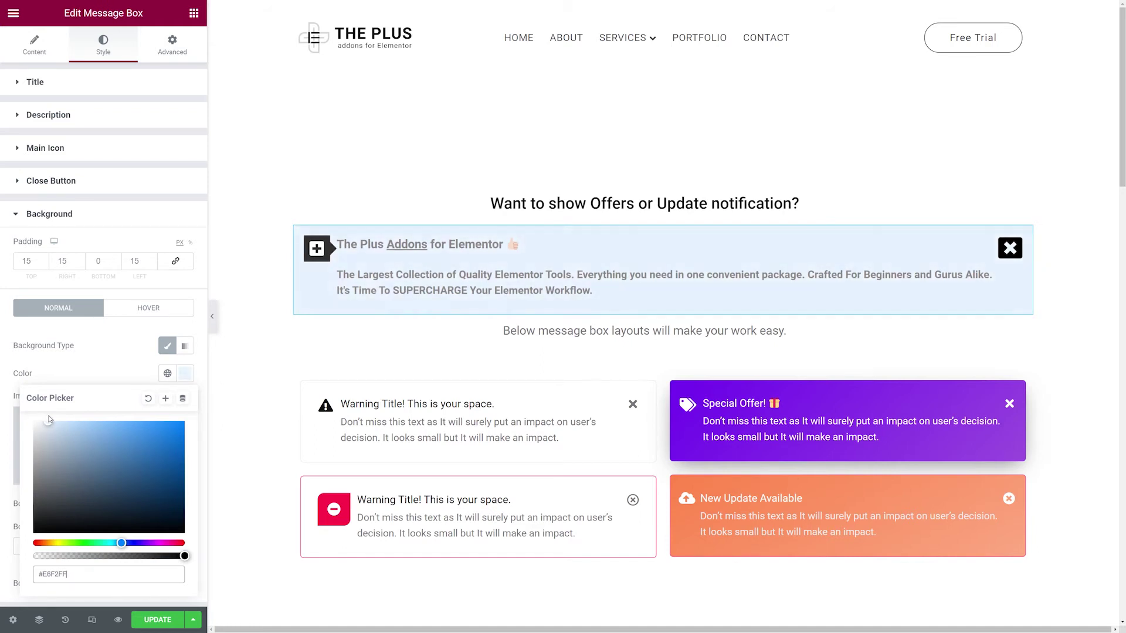
pyautogui.click(89, 375)
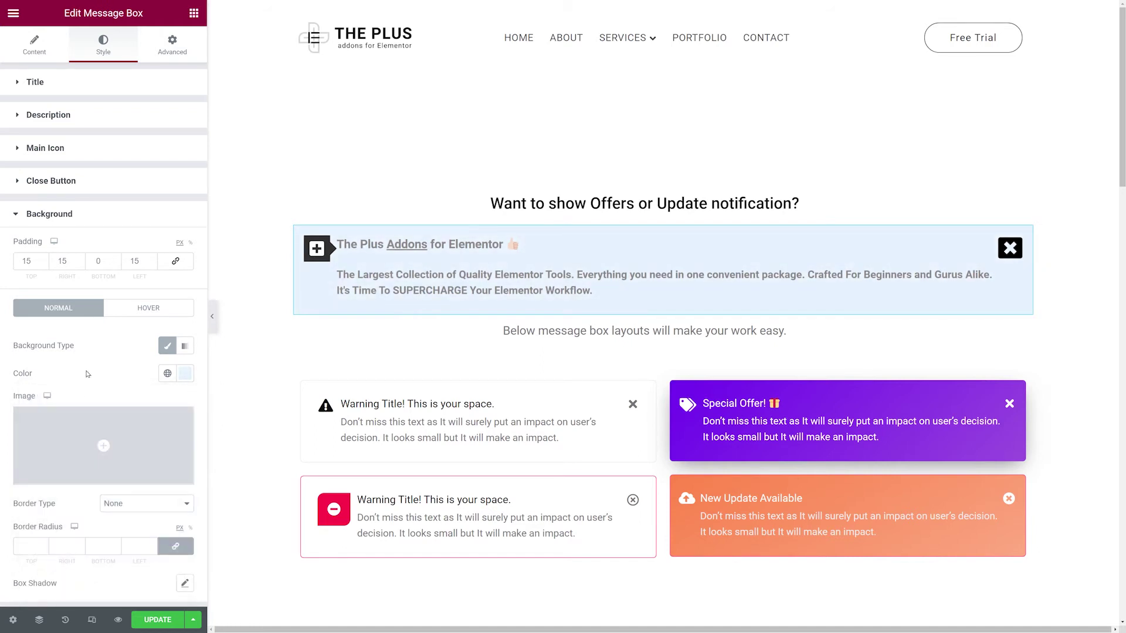
# - Try a gradient background on the message box with bright blue #0186FF as the second color
pyautogui.click(184, 346)
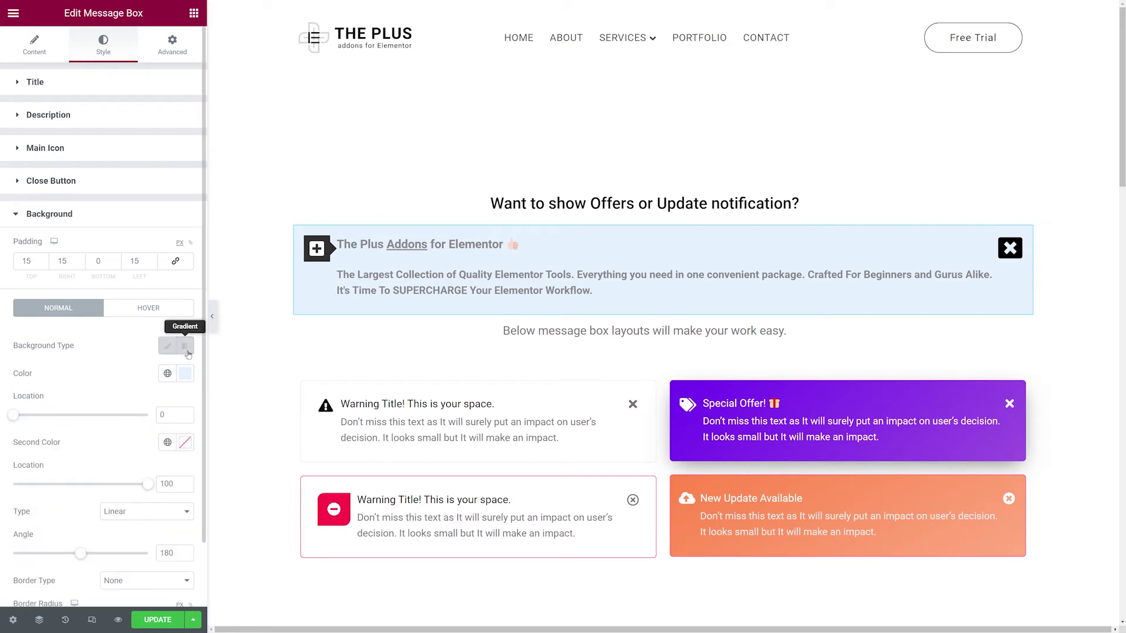
pyautogui.click(184, 443)
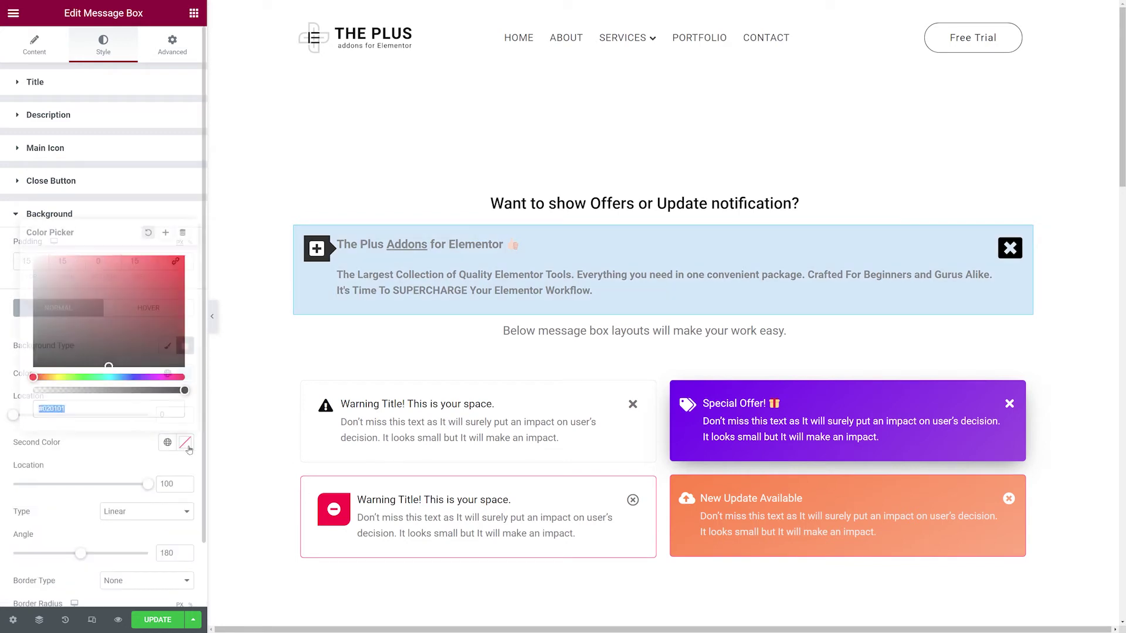
pyautogui.moveTo(142, 378); pyautogui.dragTo(119, 378)
pyautogui.moveTo(117, 285); pyautogui.dragTo(184, 253)
pyautogui.moveTo(119, 377); pyautogui.dragTo(121, 377)
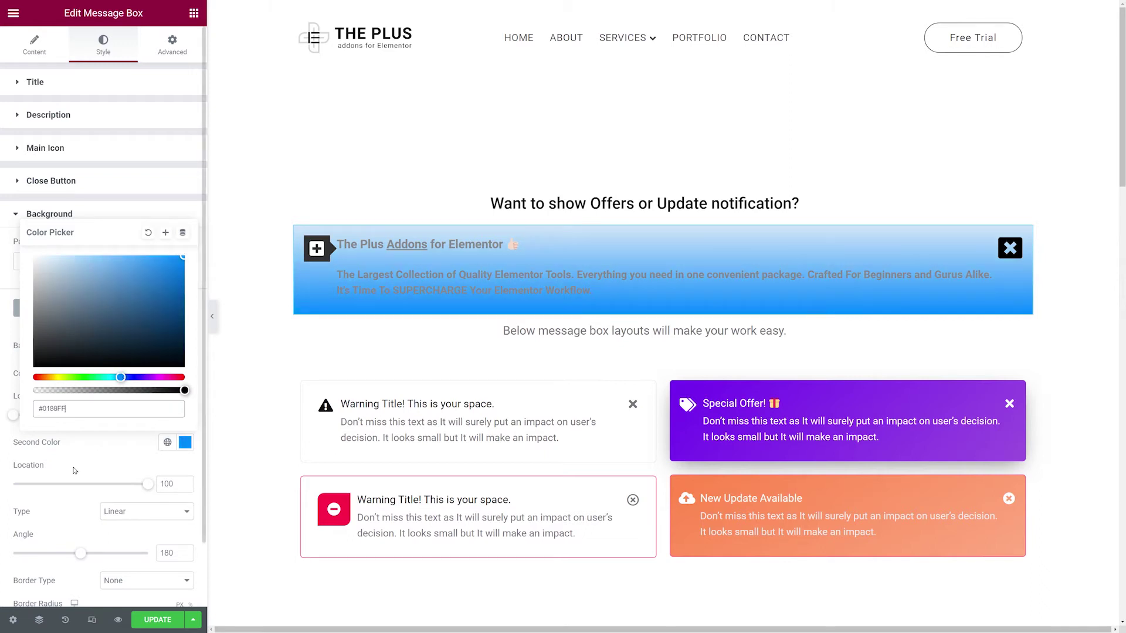
pyautogui.click(91, 453)
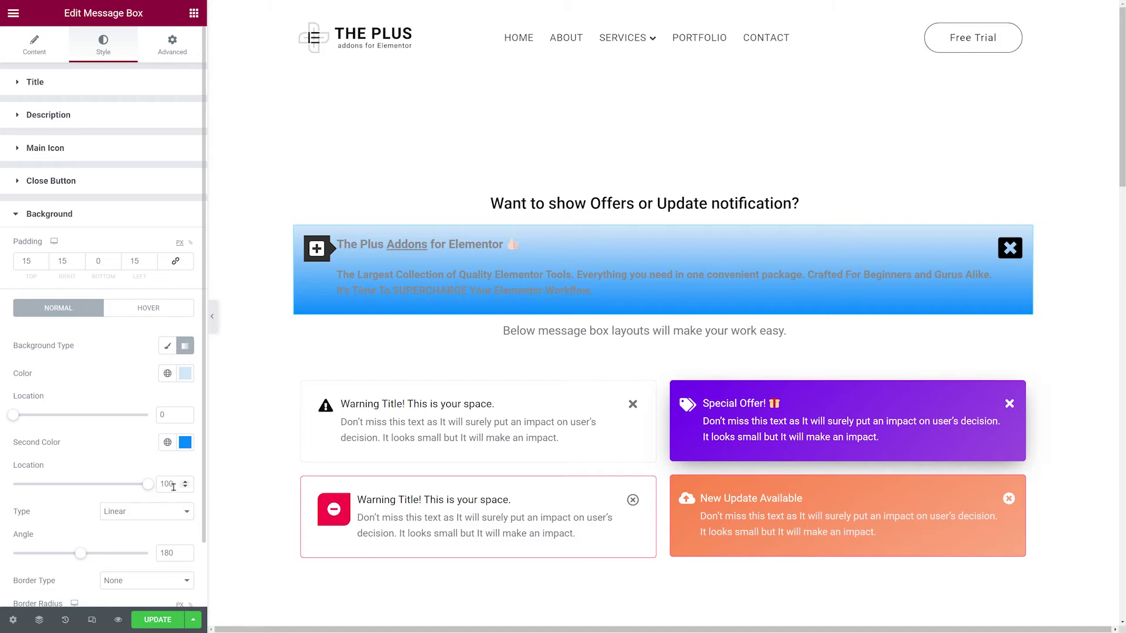
# - Try linear gradient angles of 90, 240 and 270 on the message box, and return its background type to classic
pyautogui.moveTo(13, 415)
pyautogui.mouseDown()
pyautogui.moveTo(117, 417)
pyautogui.moveTo(4, 414)
pyautogui.mouseUp()
pyautogui.moveTo(149, 488)
pyautogui.mouseDown()
pyautogui.moveTo(14, 484)
pyautogui.moveTo(147, 485)
pyautogui.mouseUp()
pyautogui.scroll(-1, 99, 453)
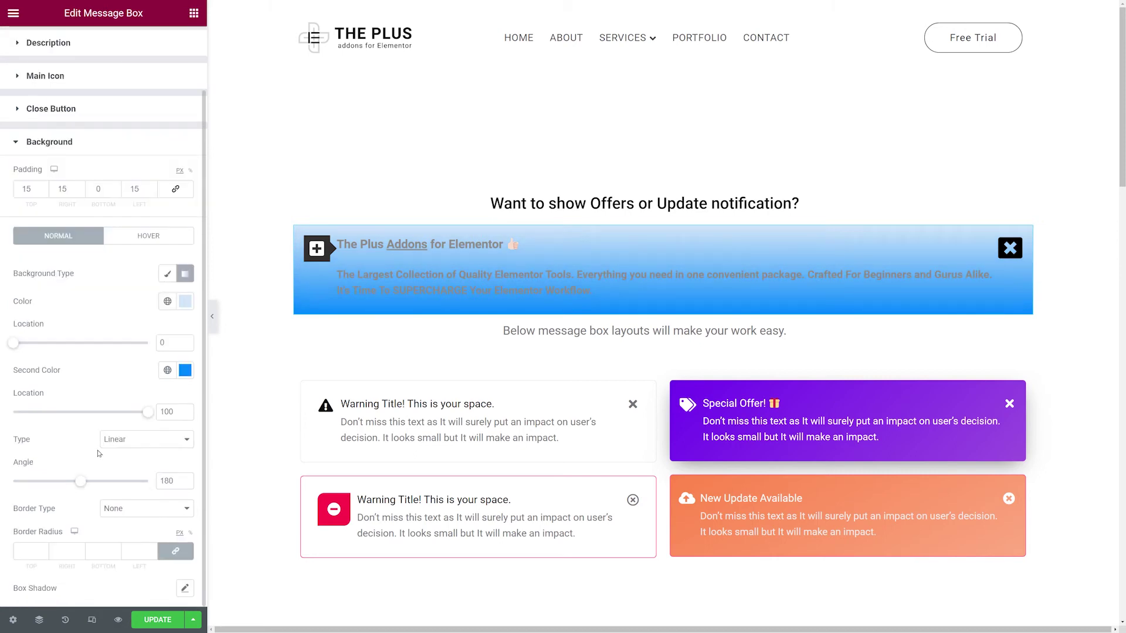
pyautogui.click(184, 444)
pyautogui.click(176, 449)
pyautogui.moveTo(79, 484); pyautogui.dragTo(48, 486)
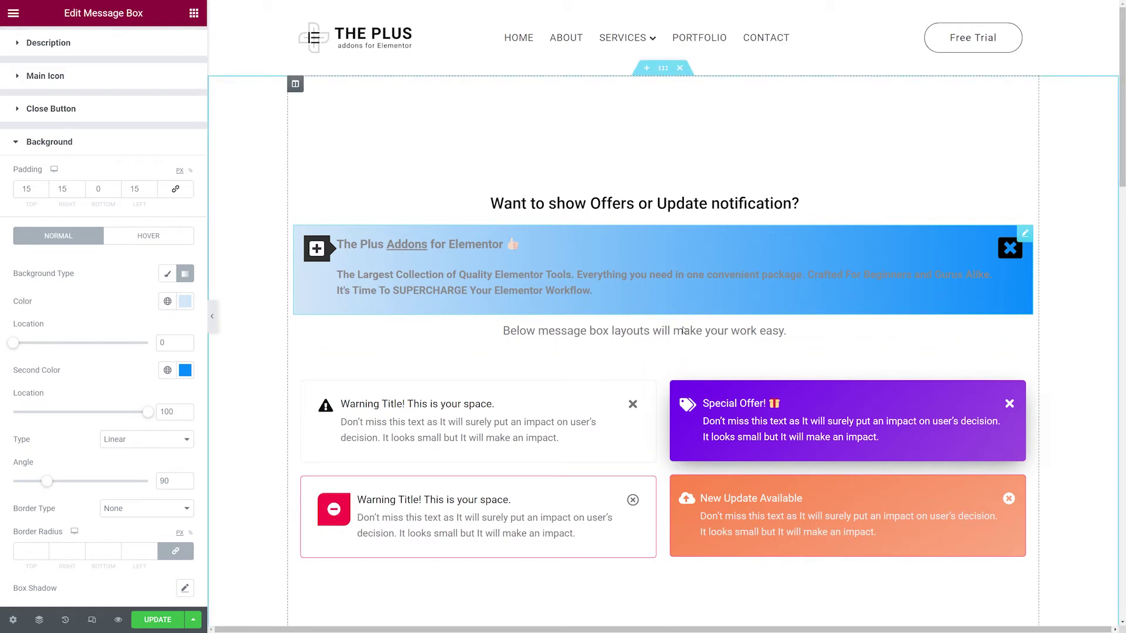
pyautogui.click(106, 484)
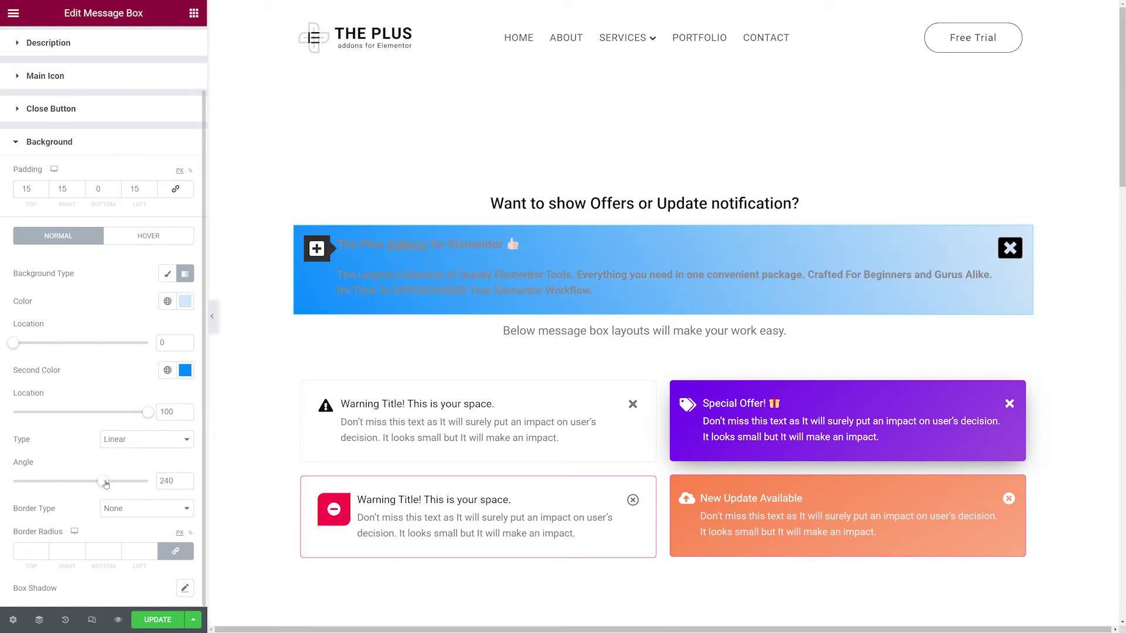
pyautogui.moveTo(106, 485); pyautogui.dragTo(117, 486)
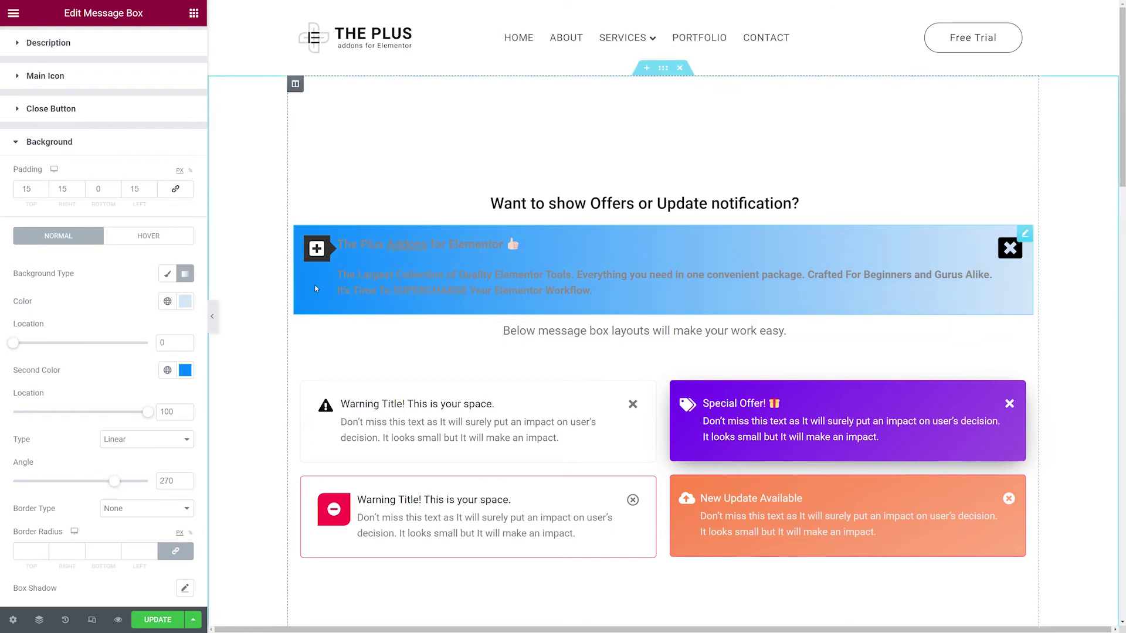
pyautogui.click(168, 275)
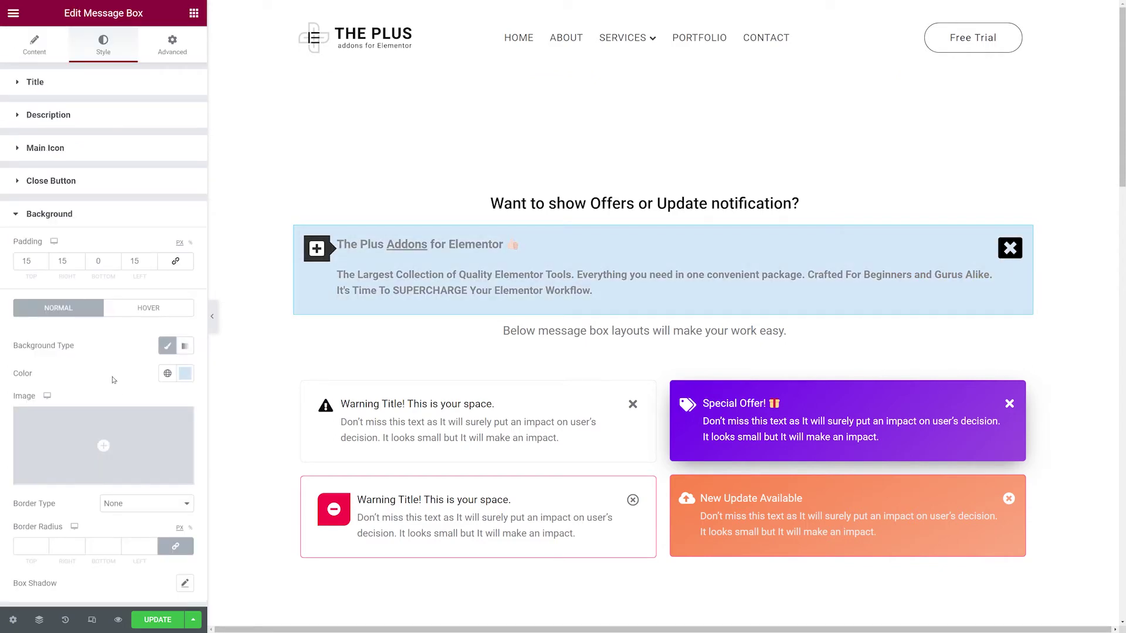
# - Insert young-people-drinking-2.jpg from the media library as the message box's background image
pyautogui.moveTo(113, 447)
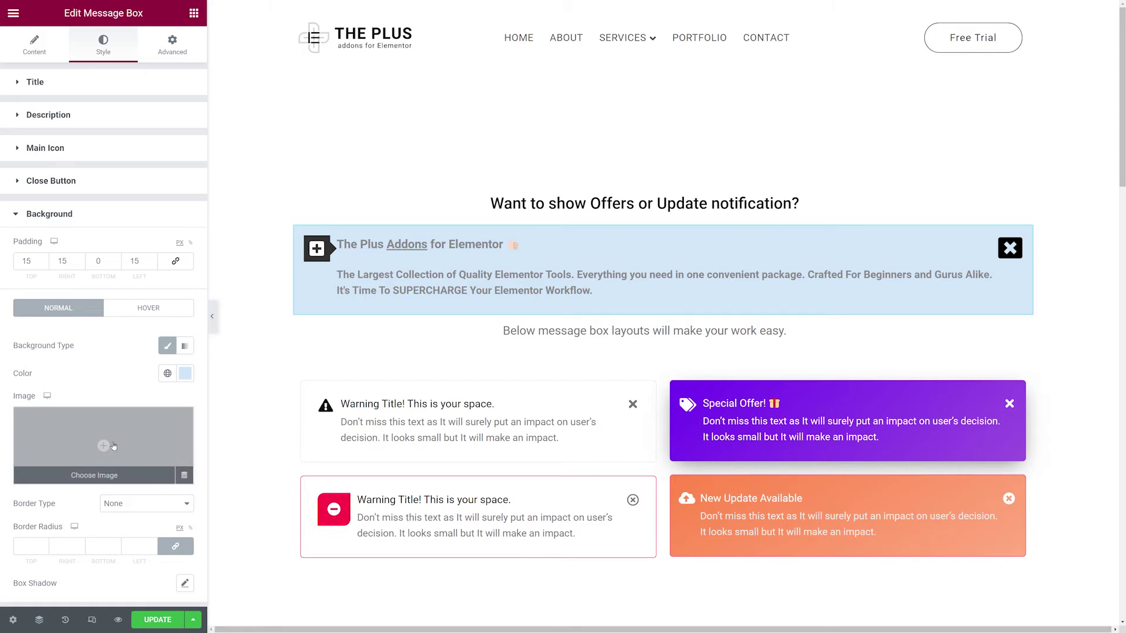
pyautogui.click(116, 438)
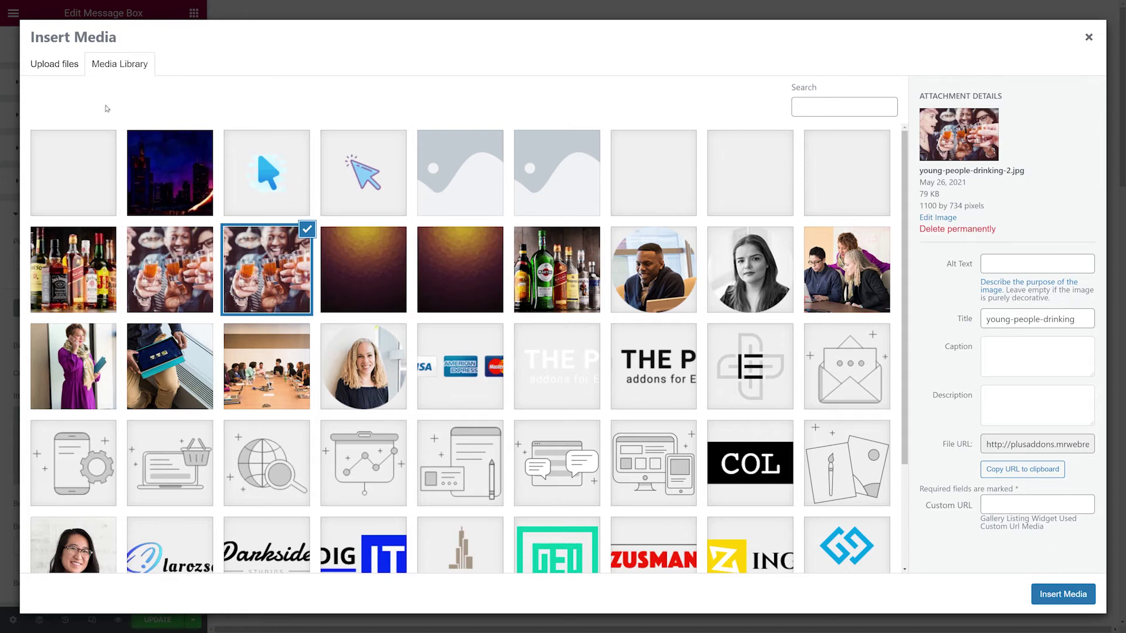
pyautogui.click(58, 66)
pyautogui.click(146, 71)
pyautogui.click(252, 279)
pyautogui.click(253, 279)
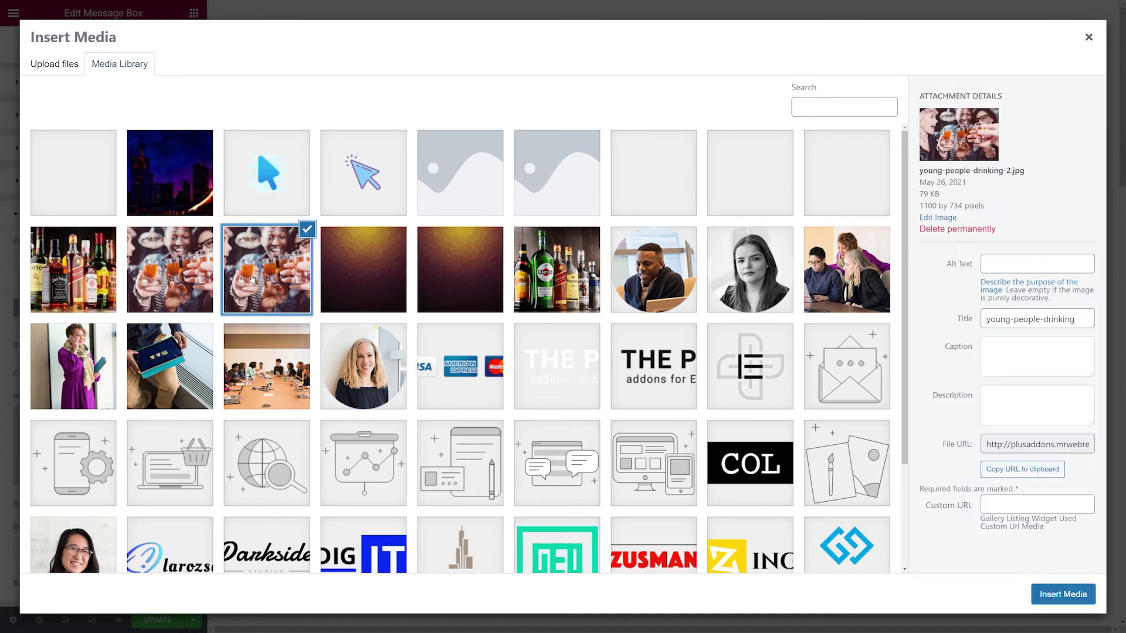
pyautogui.click(1062, 593)
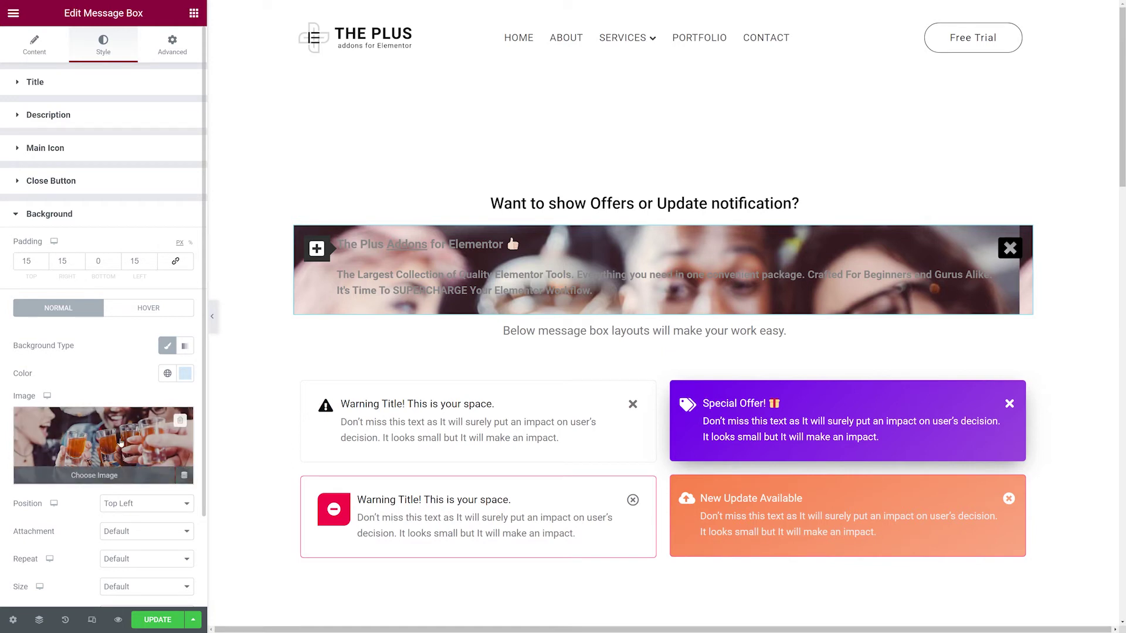
# - Set the background image's position to Center Center, and try No-repeat before returning its repeat setting to Default
pyautogui.click(188, 506)
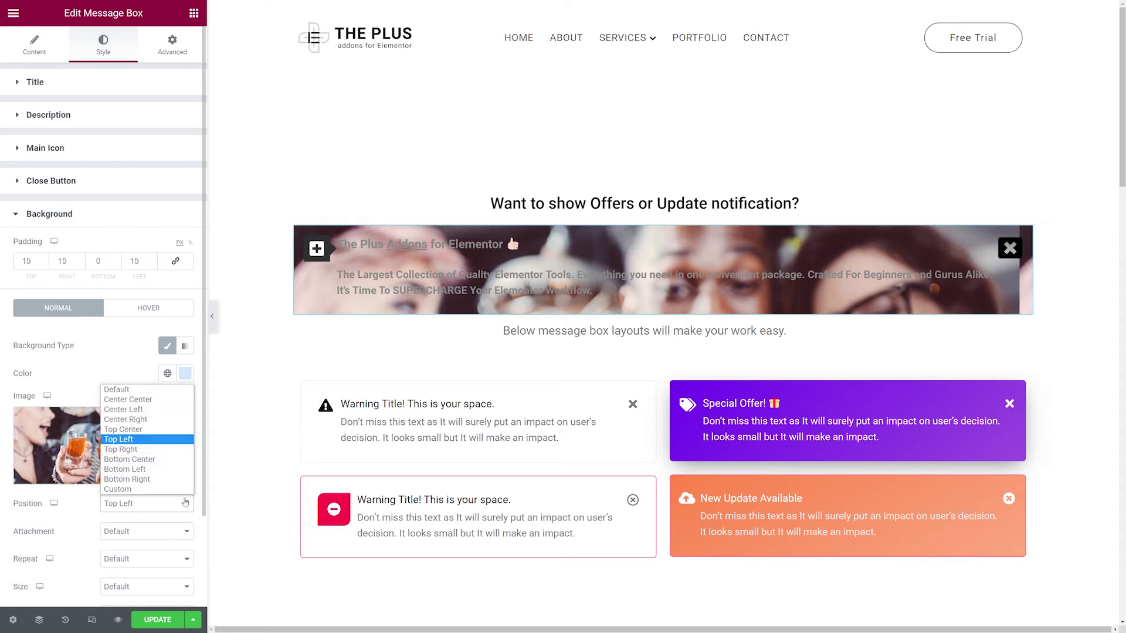
pyautogui.click(168, 401)
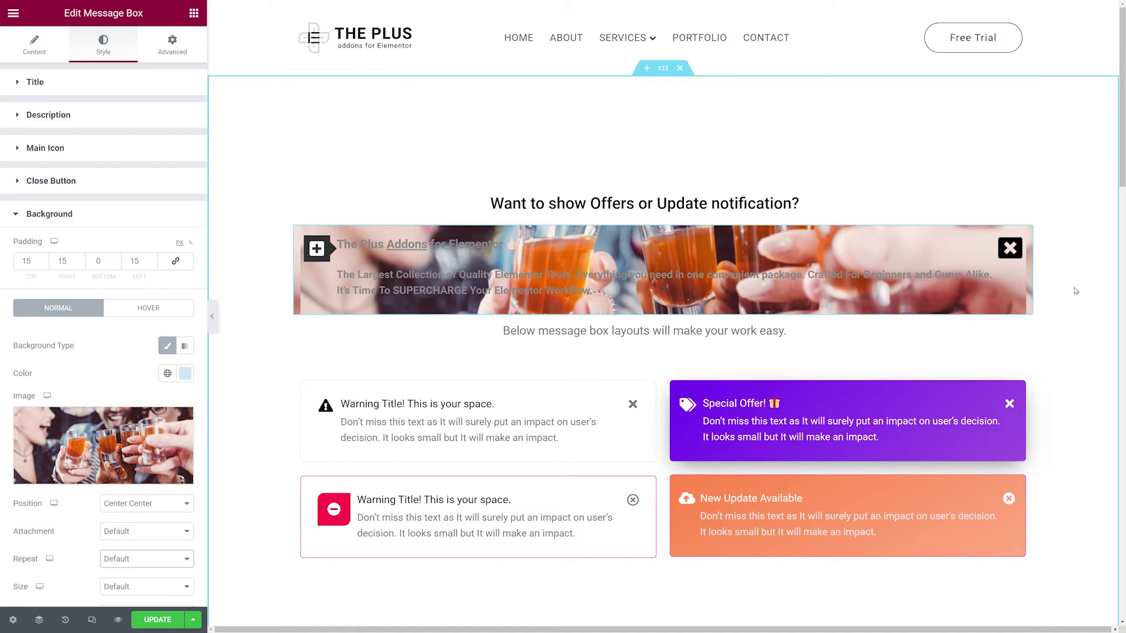
pyautogui.click(116, 561)
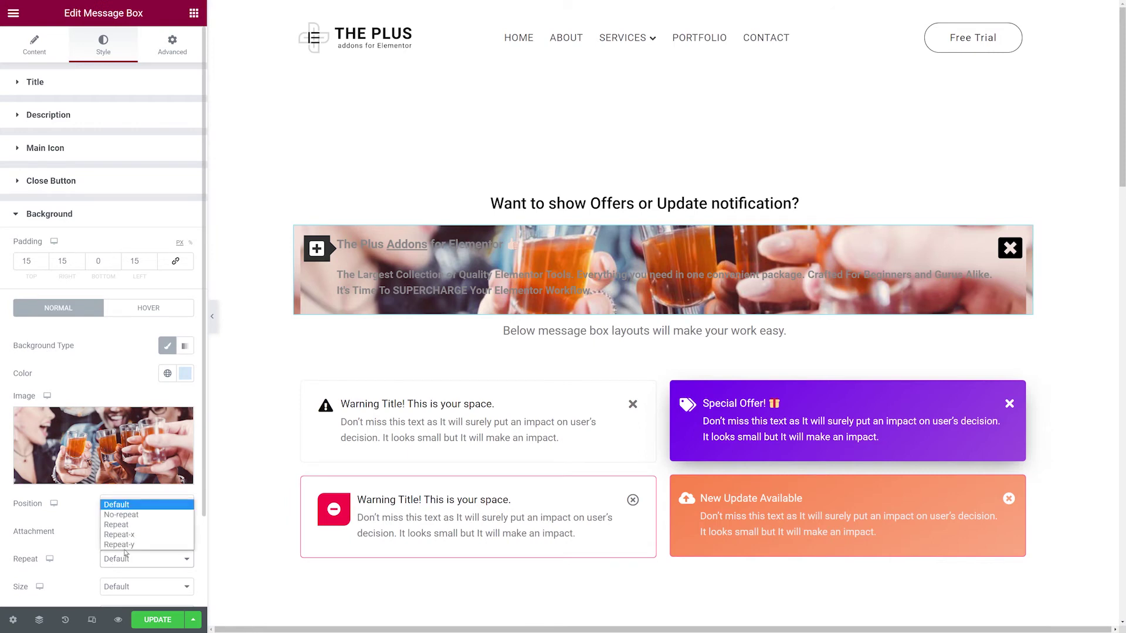
pyautogui.click(140, 517)
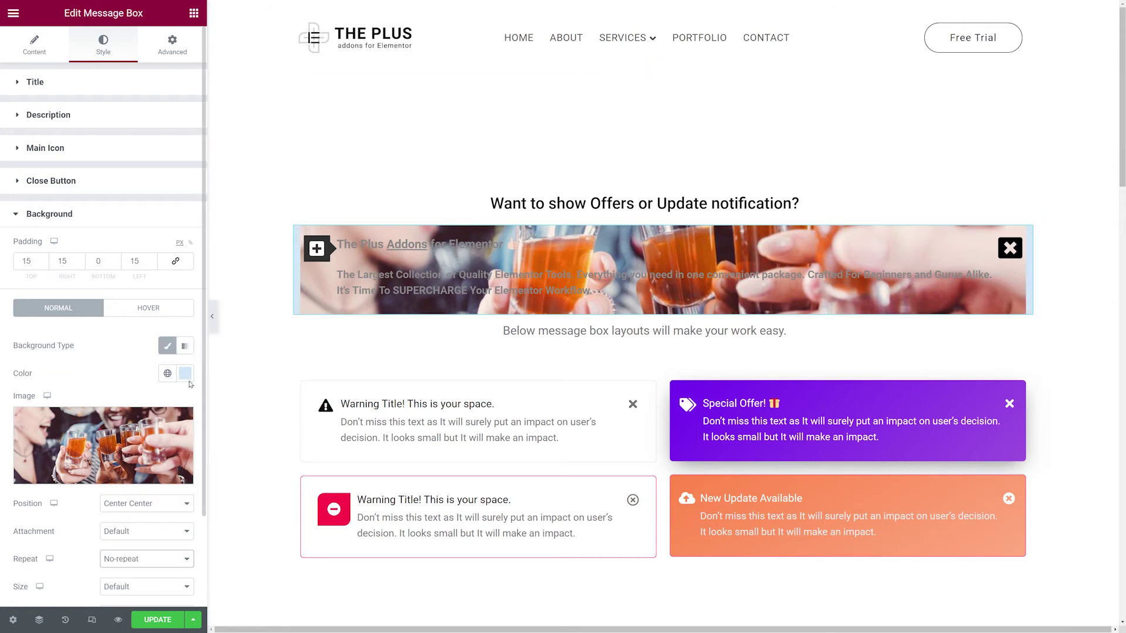
pyautogui.click(130, 561)
pyautogui.click(131, 505)
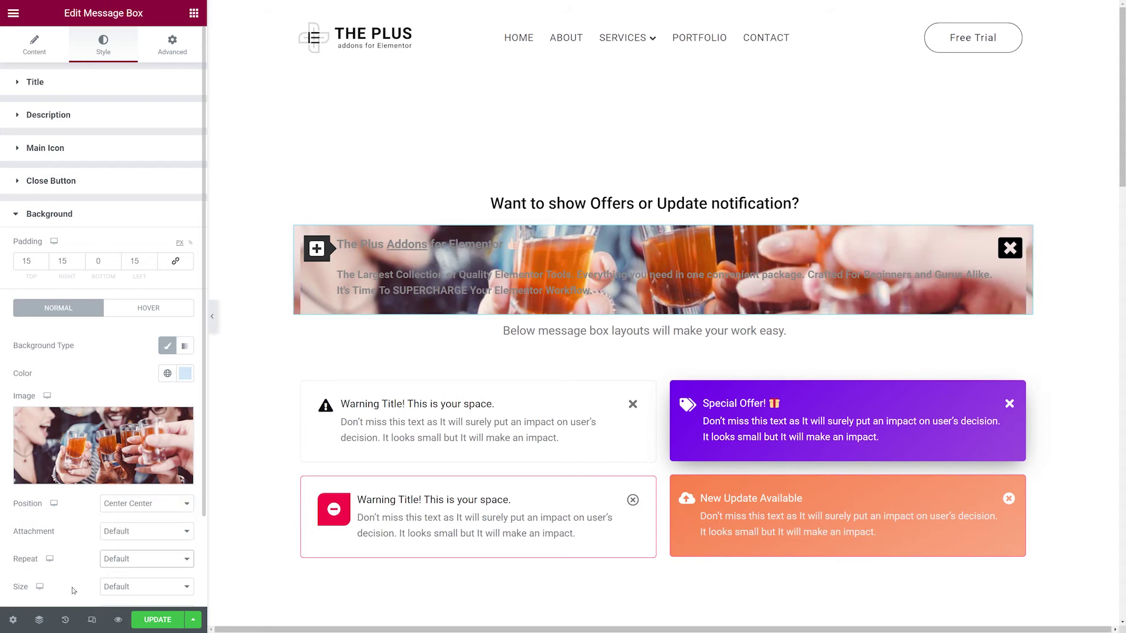
# - Try the Cover and Contain sizes on the message box's background image, and remove the image
pyautogui.click(130, 589)
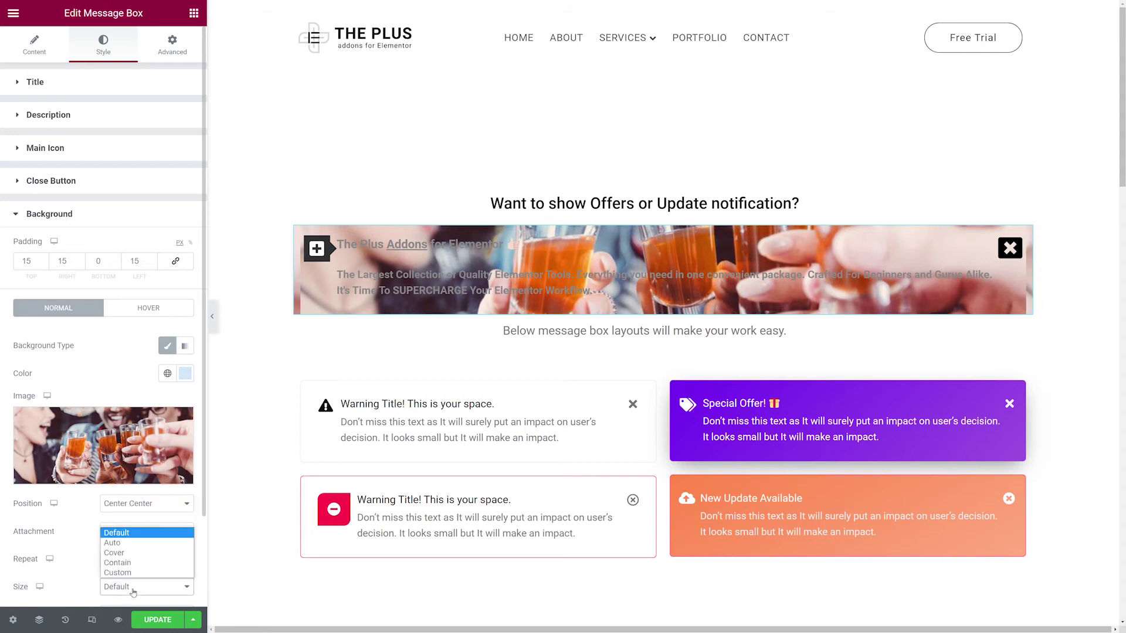
pyautogui.click(139, 553)
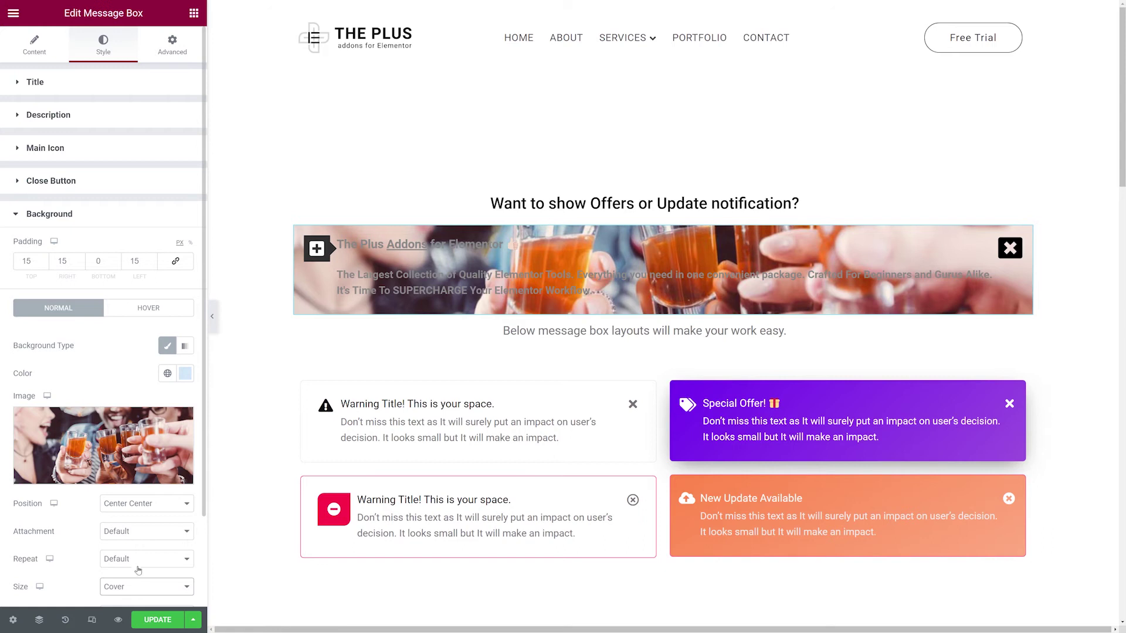
pyautogui.click(139, 587)
pyautogui.click(139, 563)
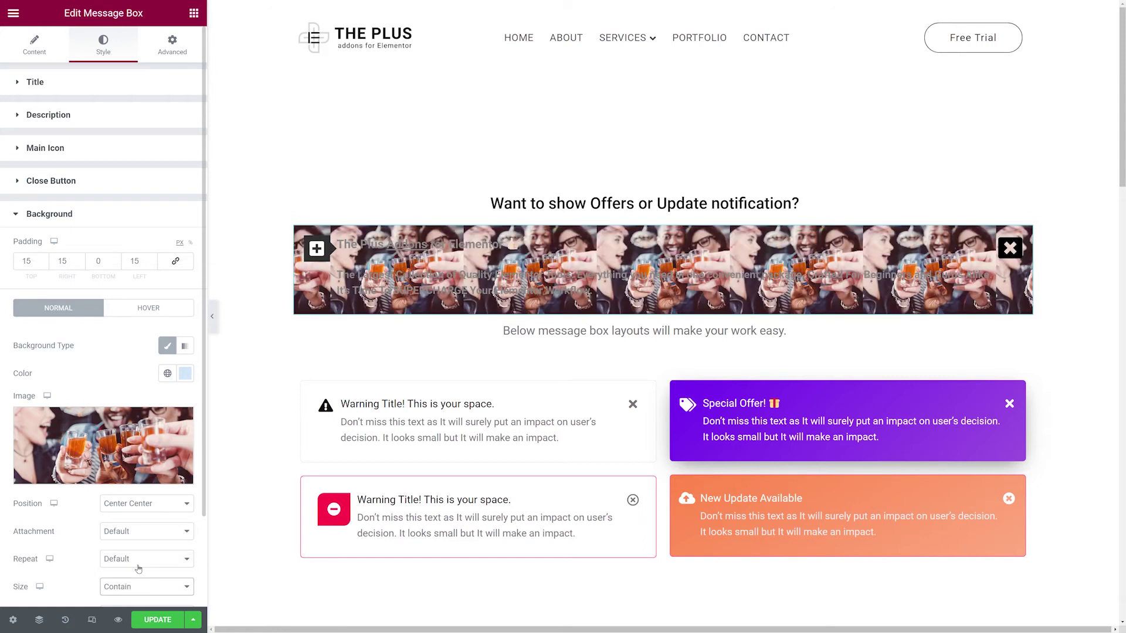
pyautogui.click(138, 586)
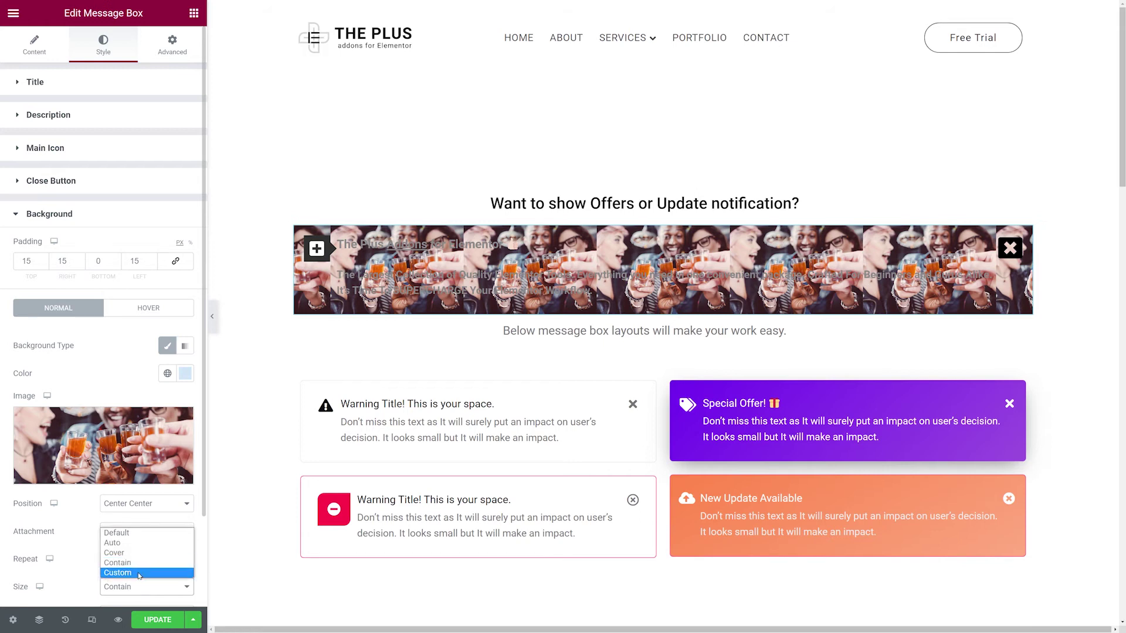
pyautogui.click(134, 561)
pyautogui.click(182, 423)
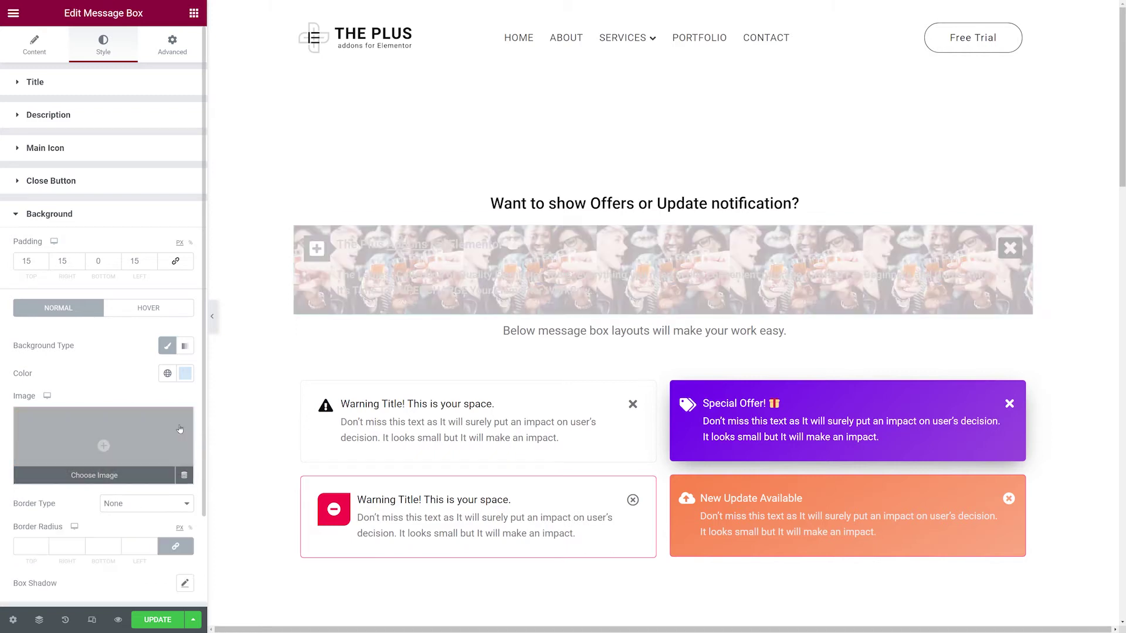
# - Give the message box a solid border with a width of 1 on all sides
pyautogui.click(178, 507)
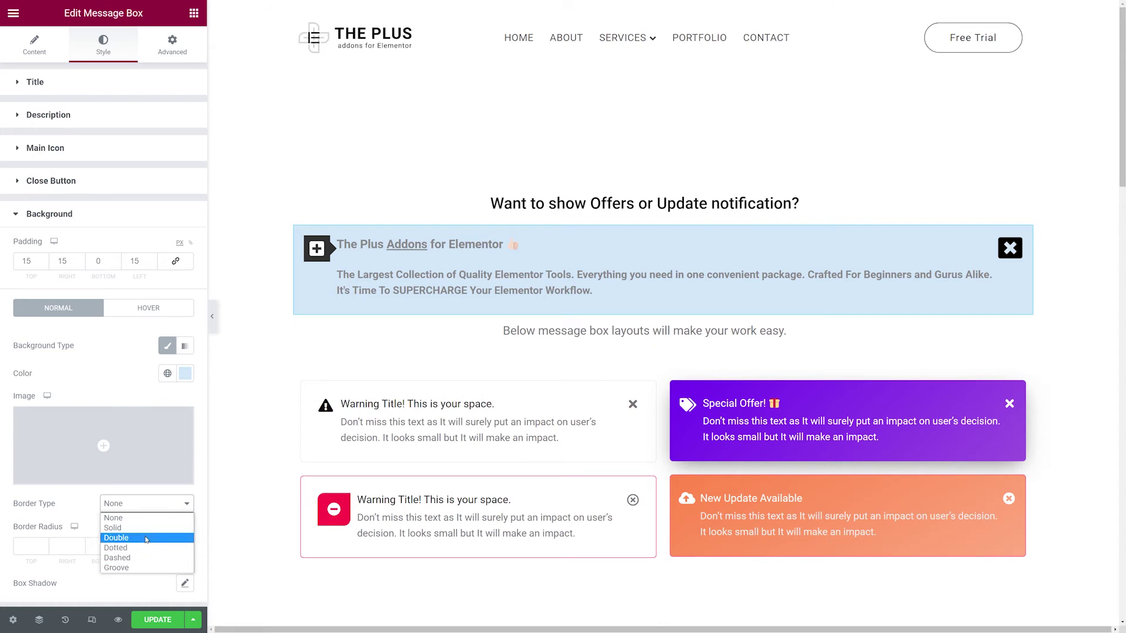
pyautogui.click(115, 528)
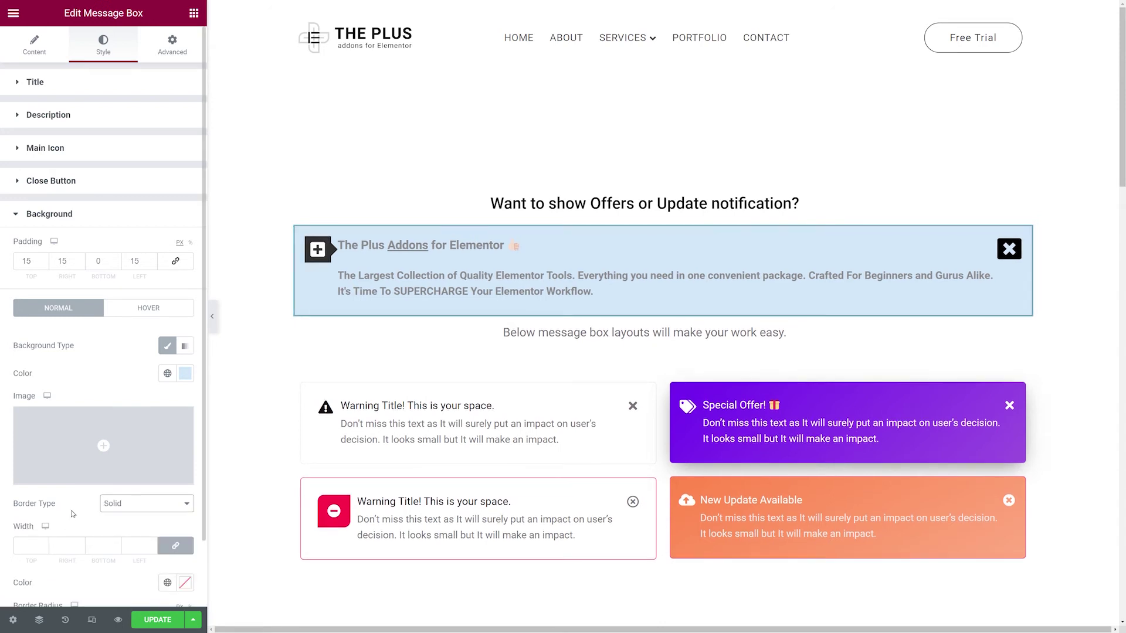
pyautogui.scroll(-1, 73, 513)
pyautogui.click(41, 471)
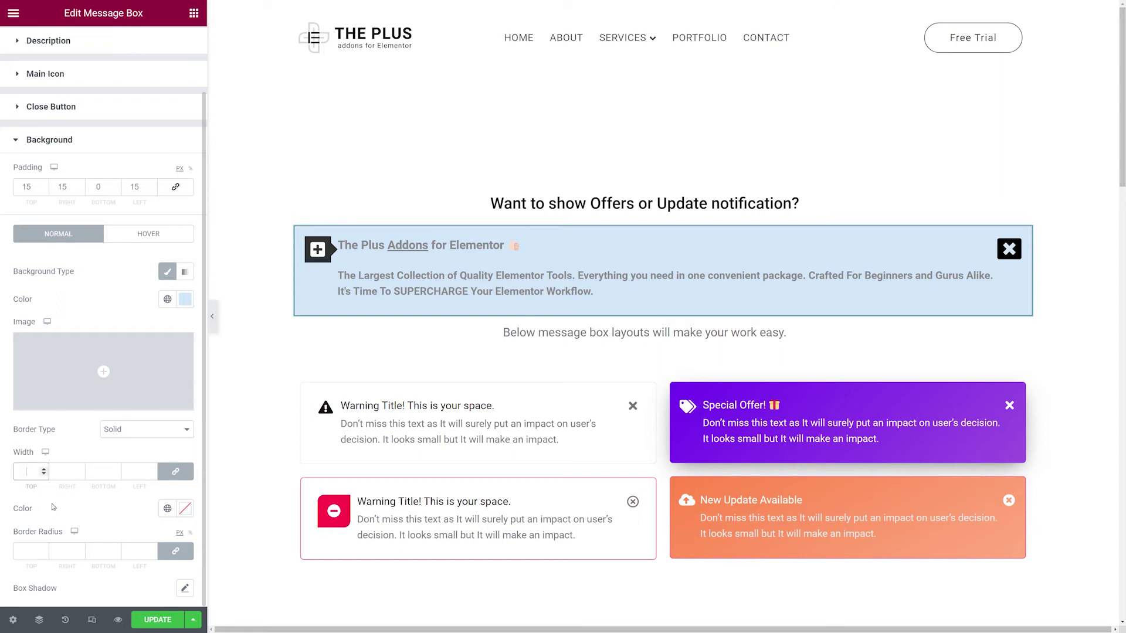
pyautogui.write('4')
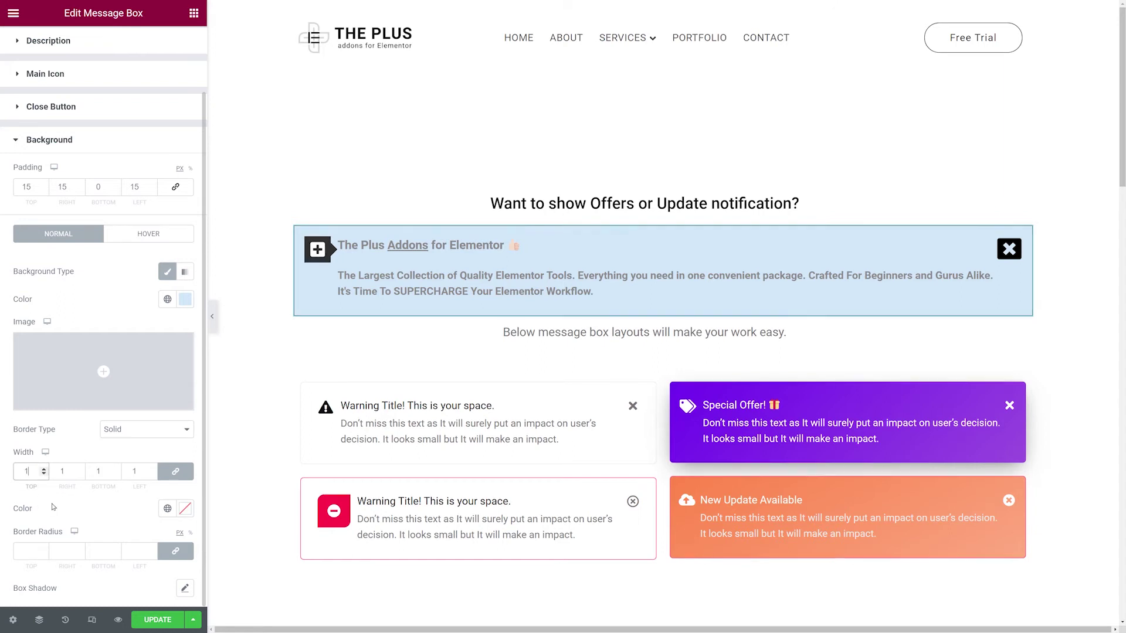
# - Try a border width of 5 on the message box, and return it to 1
pyautogui.press('Up')
pyautogui.press('Up')
pyautogui.press('Up')
pyautogui.press('Up')
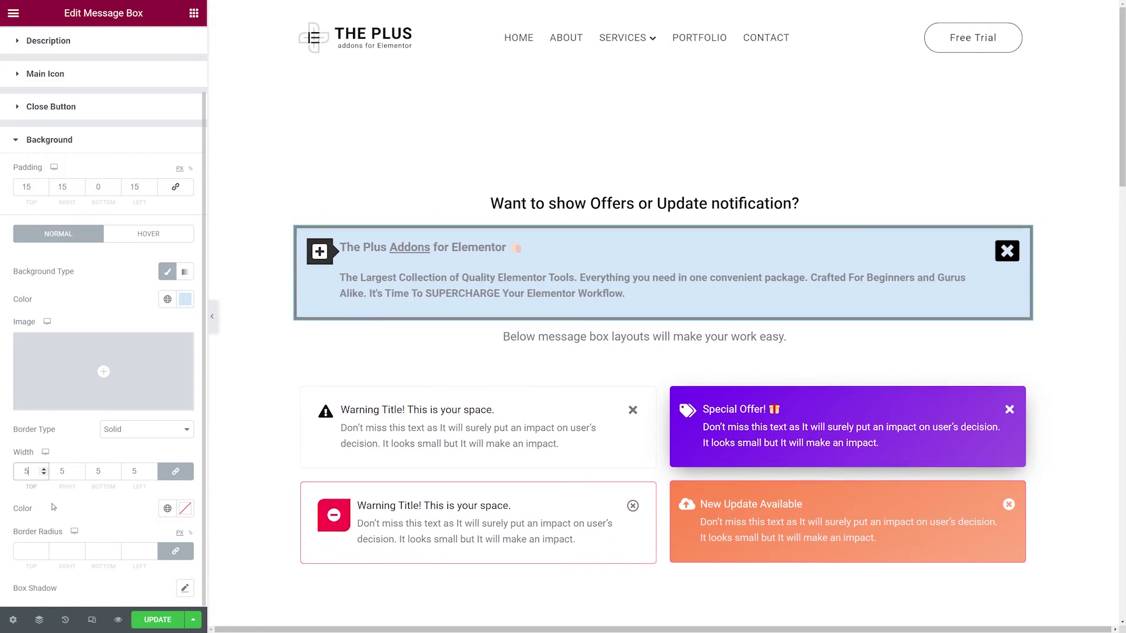
pyautogui.press('Down')
pyautogui.press('Down')
pyautogui.press('Down')
pyautogui.press('Down')
pyautogui.press('Down')
pyautogui.press('Down')
pyautogui.press('Down')
# - Color the message box's border blue and set its border radius to 10 on all corners
pyautogui.click(70, 511)
pyautogui.click(185, 508)
pyautogui.moveTo(138, 380); pyautogui.dragTo(185, 358)
pyautogui.click(132, 516)
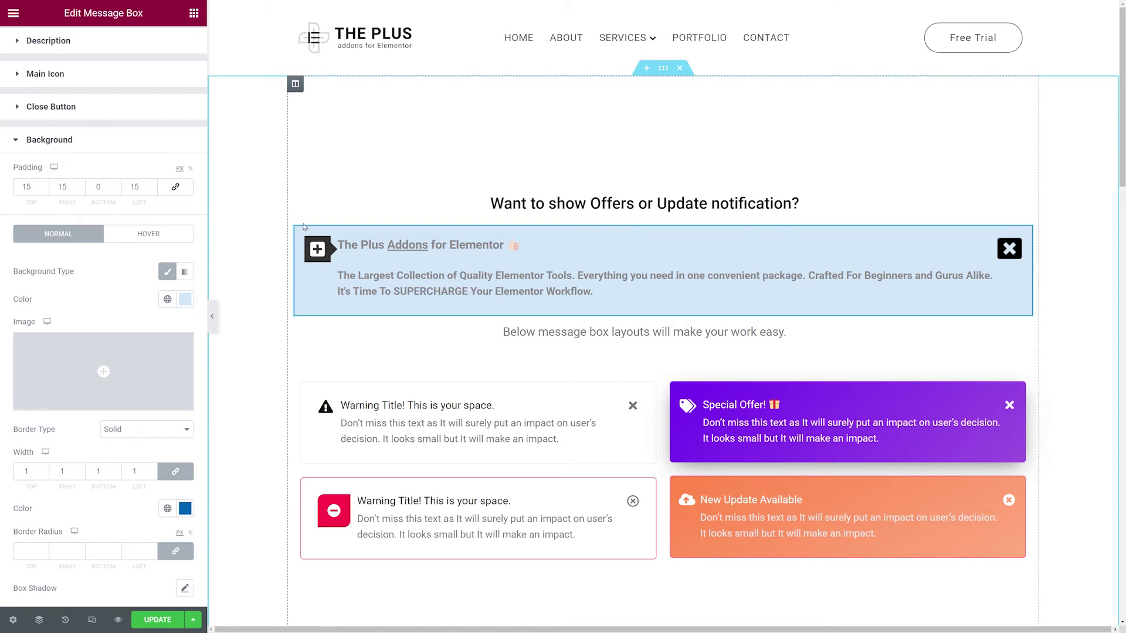
pyautogui.click(27, 551)
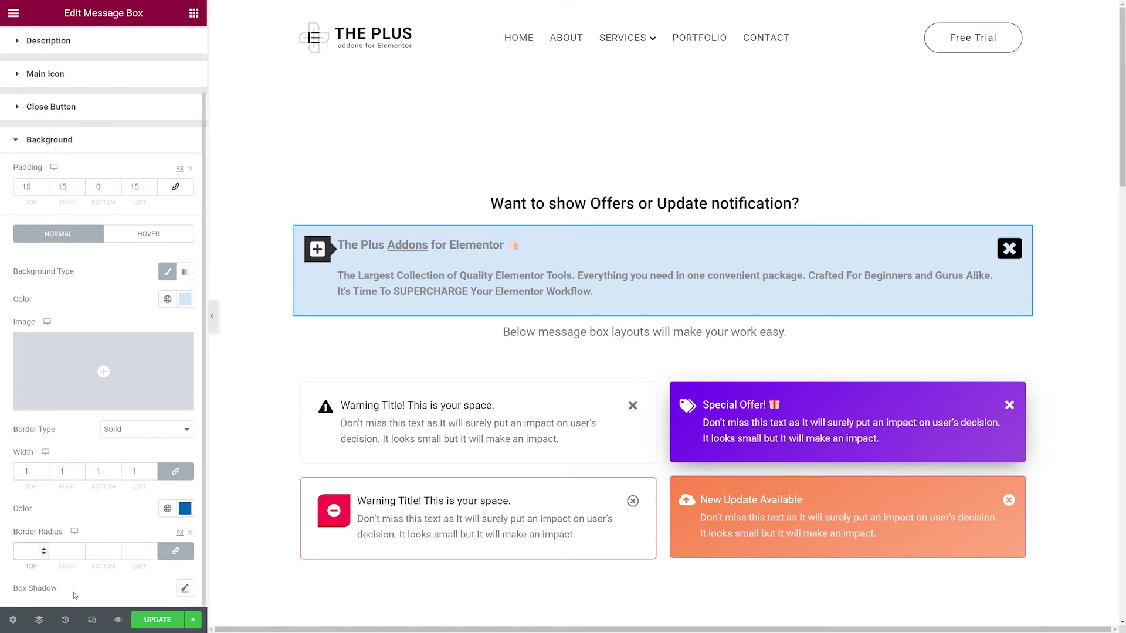
pyautogui.write('10')
# - Try the default box shadow on the message box, and reset it
pyautogui.click(185, 589)
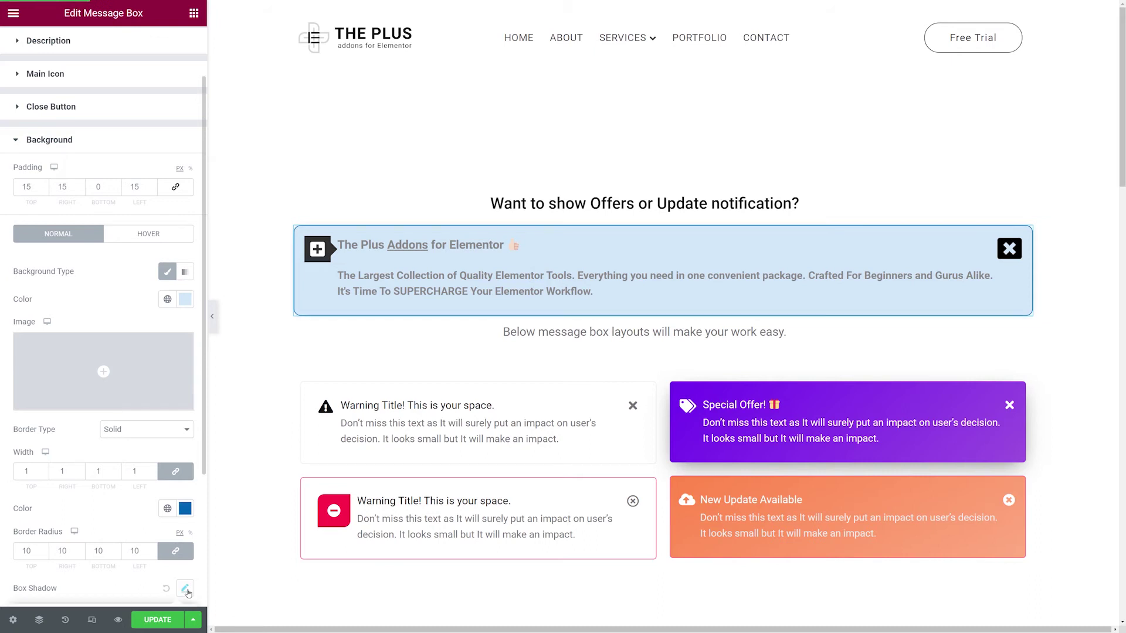
pyautogui.scroll(-3, 131, 568)
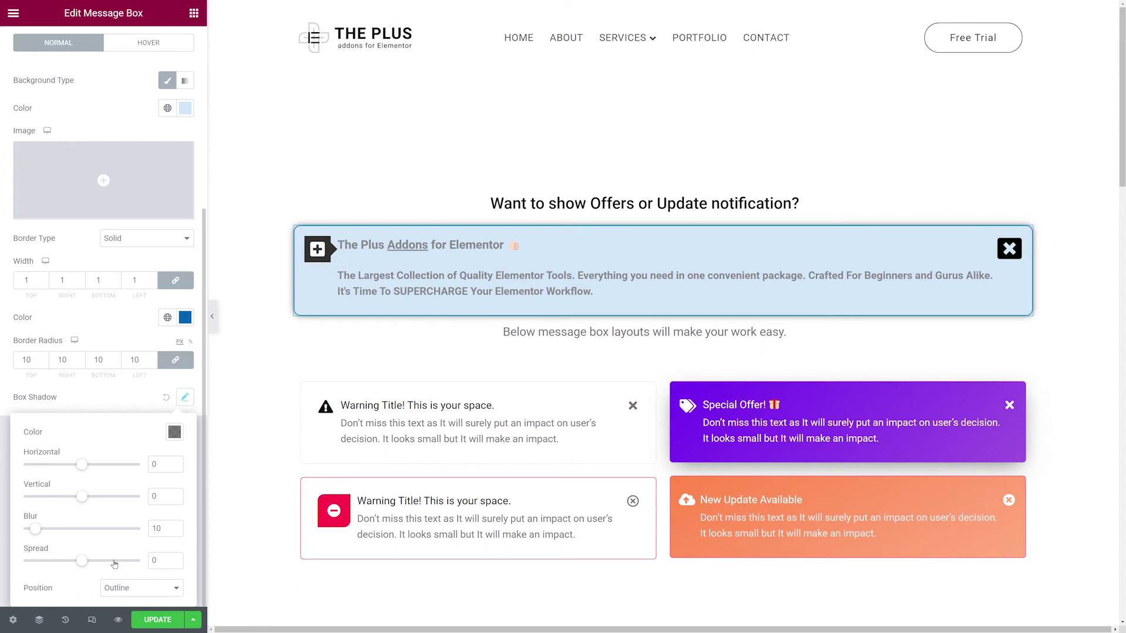
pyautogui.click(166, 398)
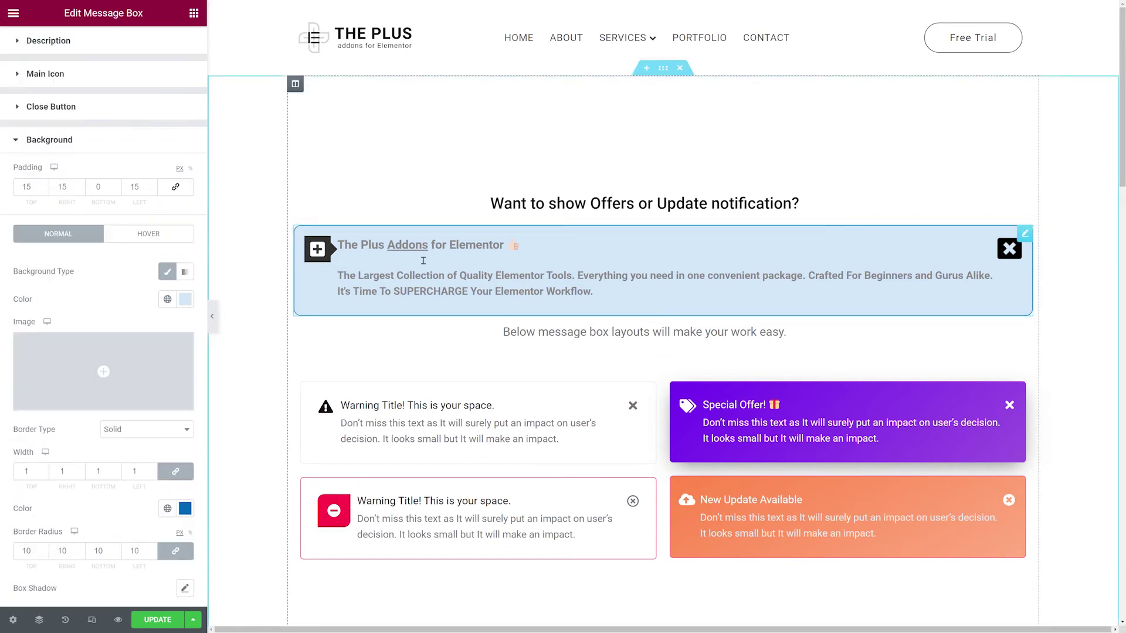
# - Set the message box title's typography to size 16 px and weight 400
pyautogui.scroll(2, 33, 169)
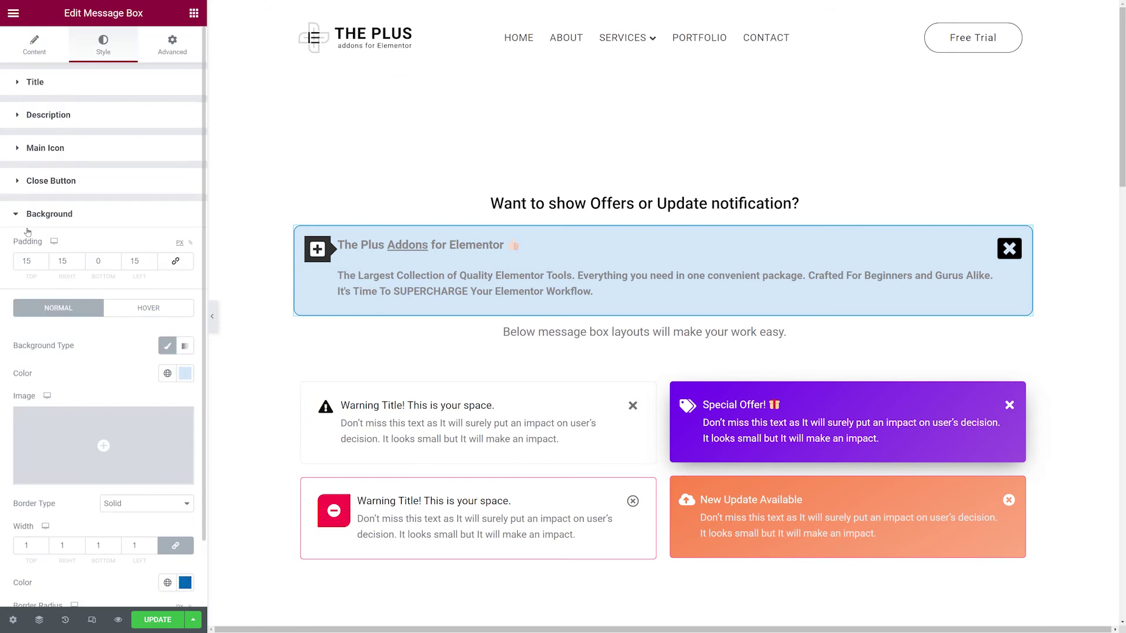
pyautogui.click(38, 85)
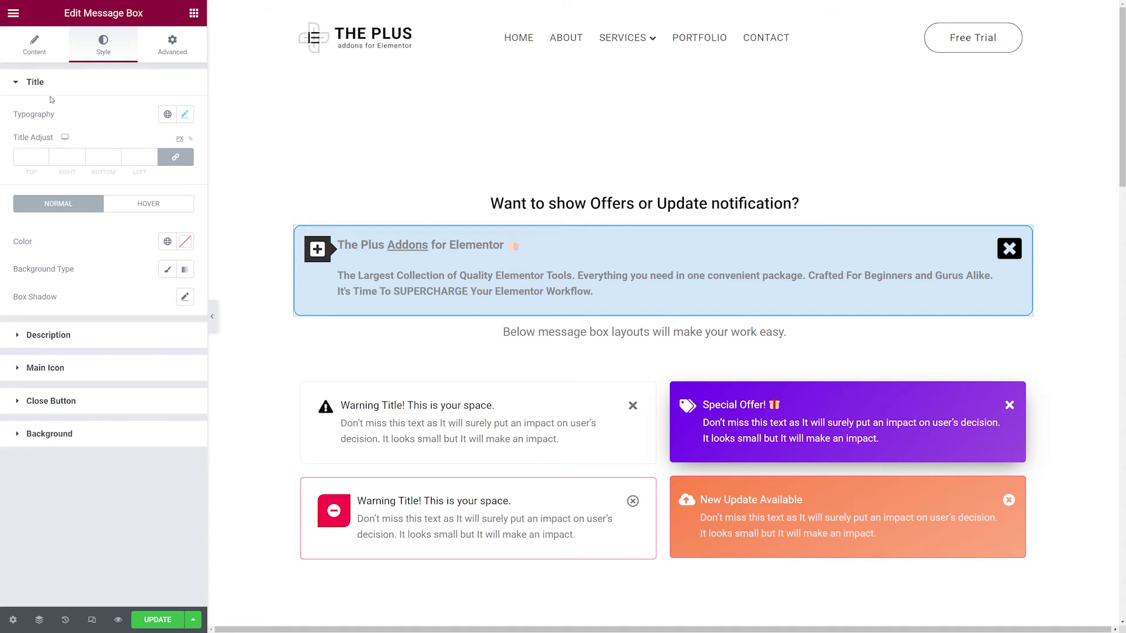
pyautogui.click(185, 117)
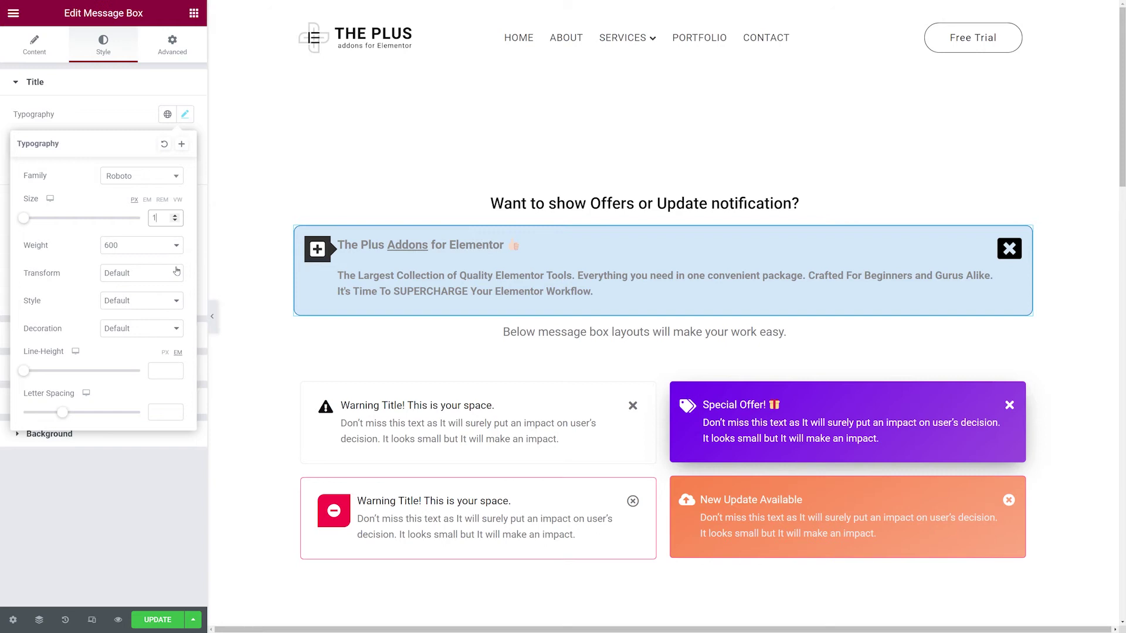
pyautogui.write('6')
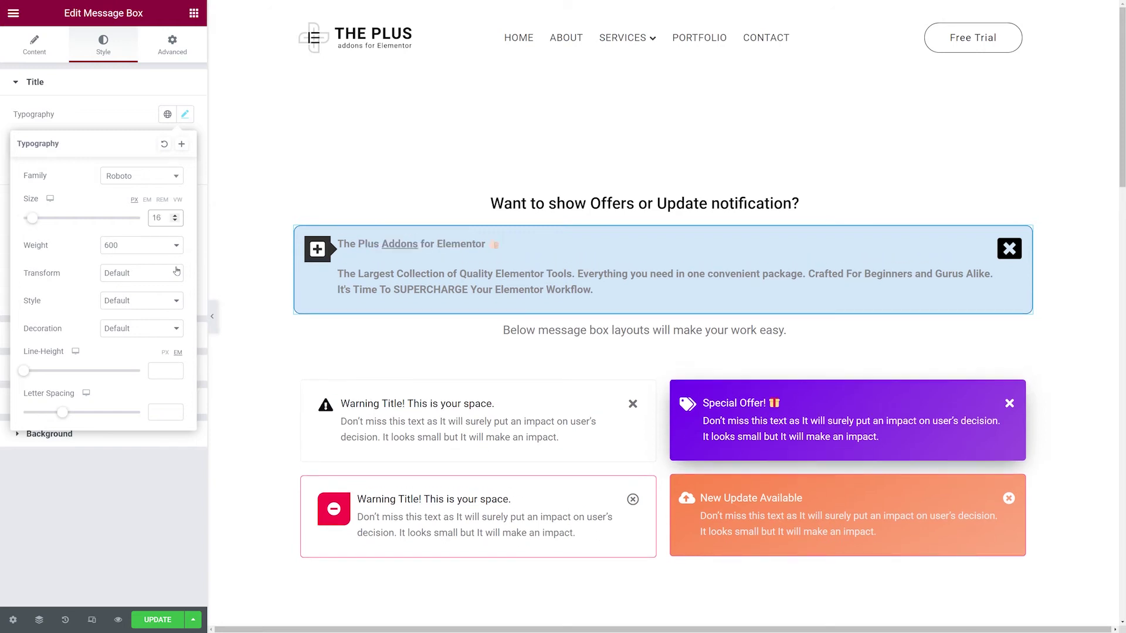
pyautogui.click(160, 251)
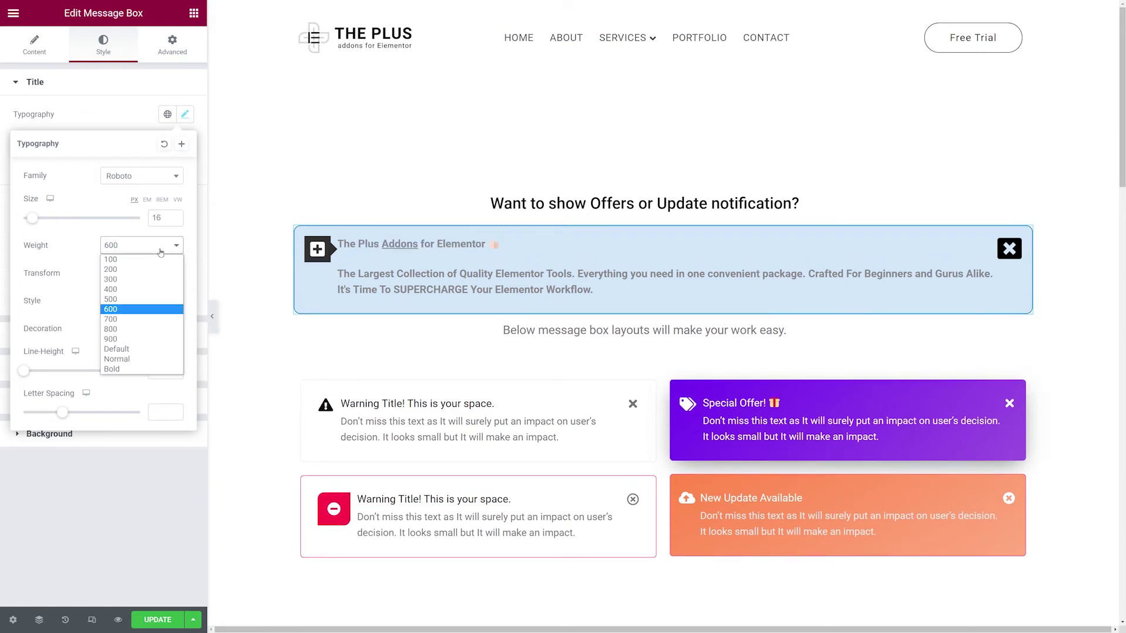
pyautogui.click(129, 290)
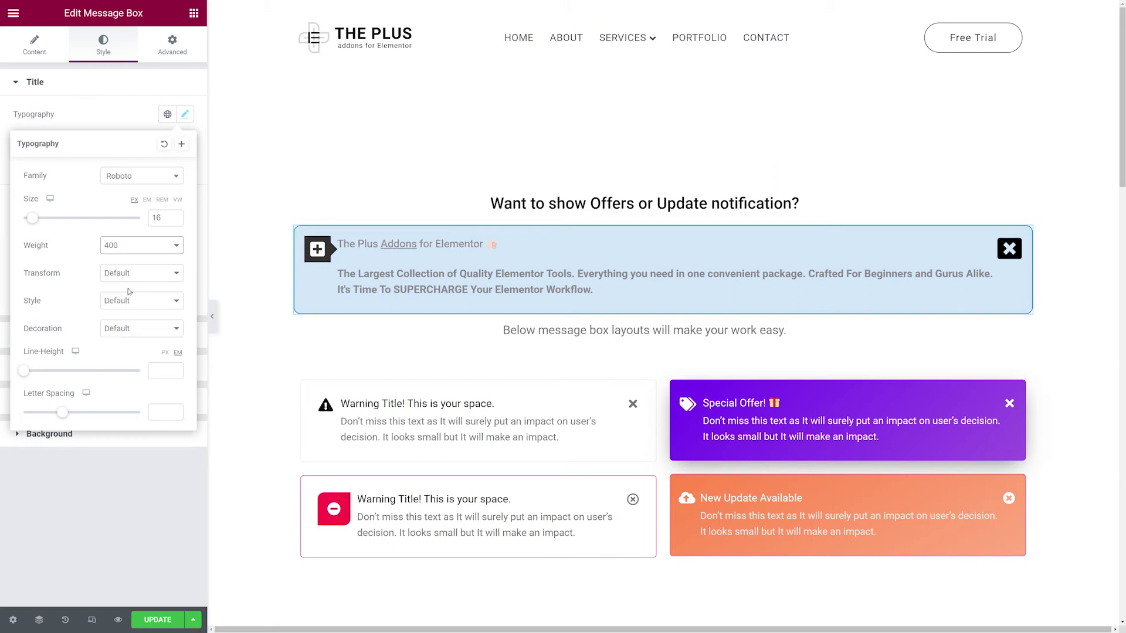
pyautogui.click(125, 478)
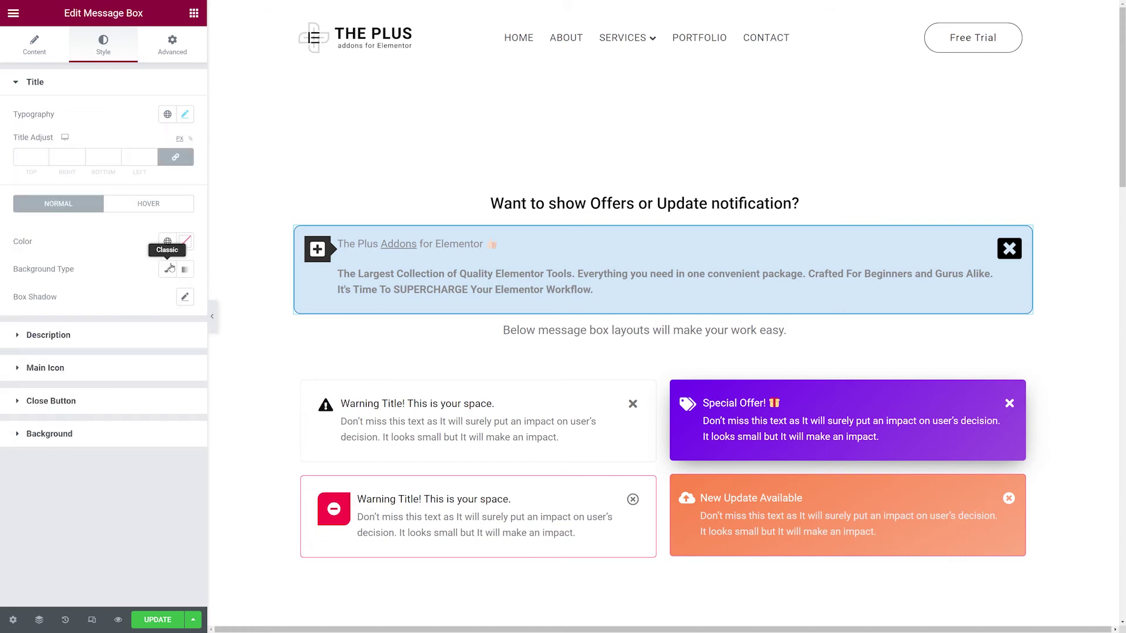
# - Set the title's normal color to dark blue #003079
pyautogui.click(184, 241)
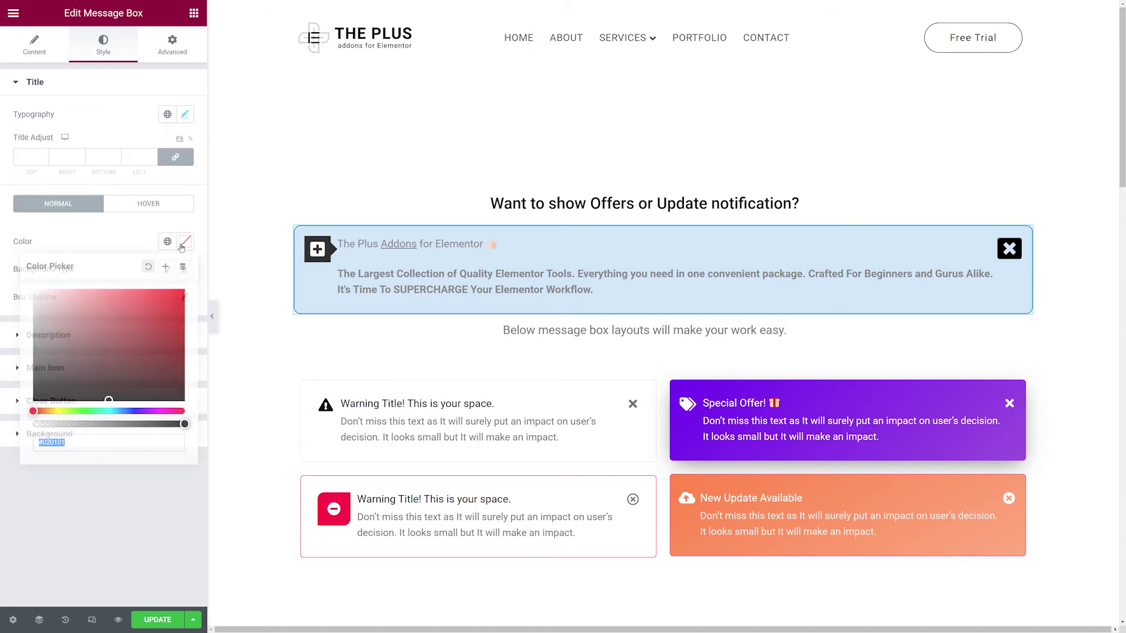
pyautogui.click(124, 411)
pyautogui.moveTo(117, 378); pyautogui.dragTo(195, 347)
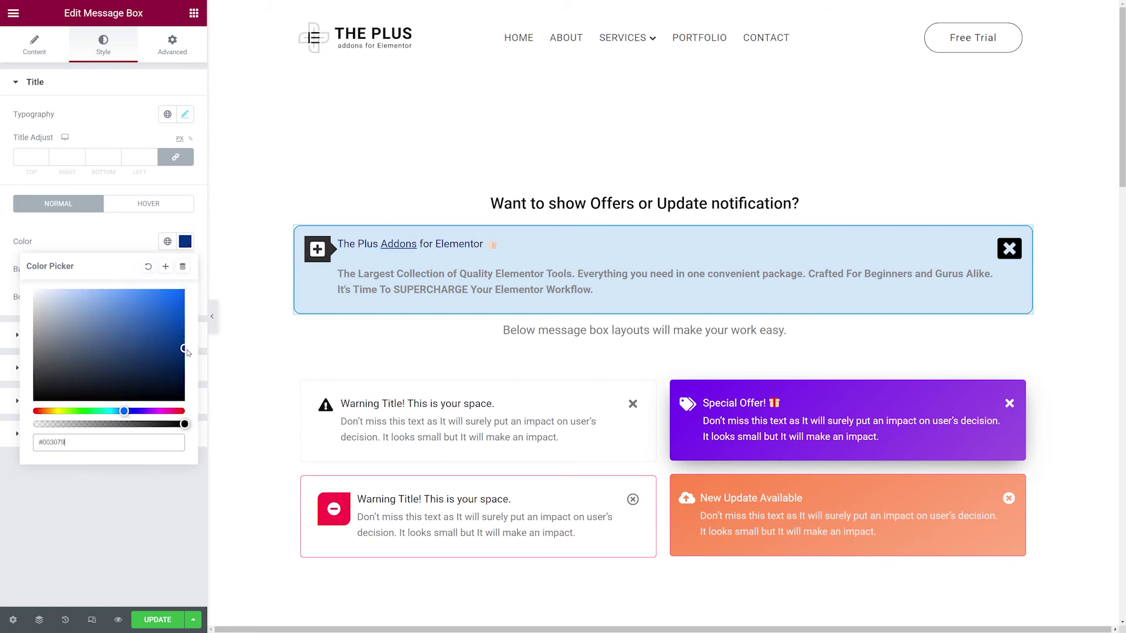
pyautogui.click(132, 243)
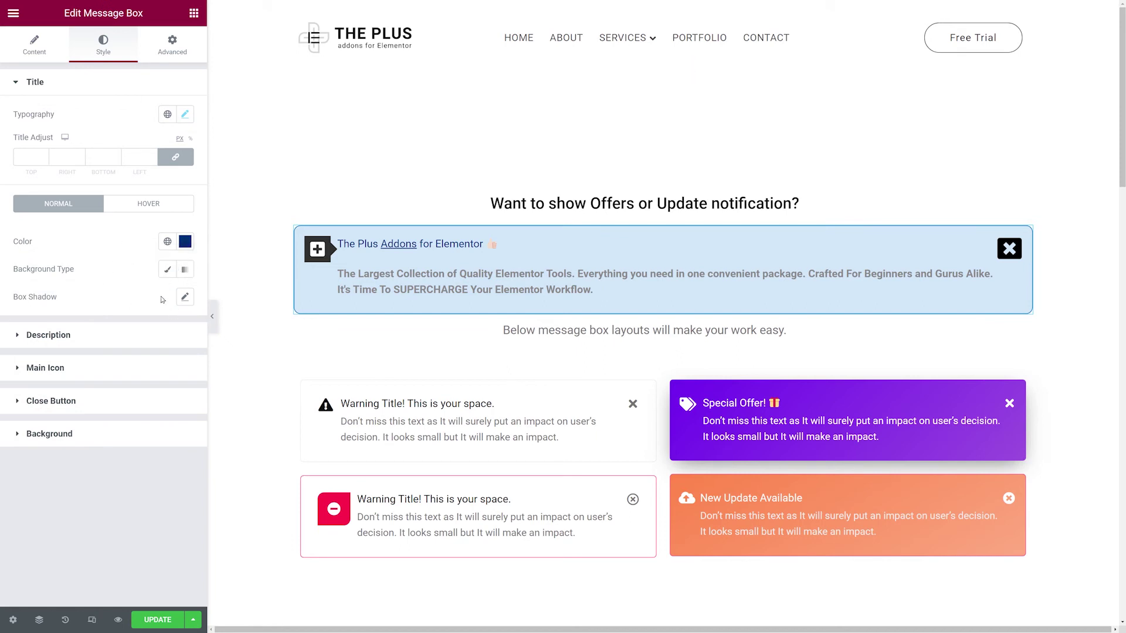
# - Set the title's hover color to red #FF0000
pyautogui.click(142, 212)
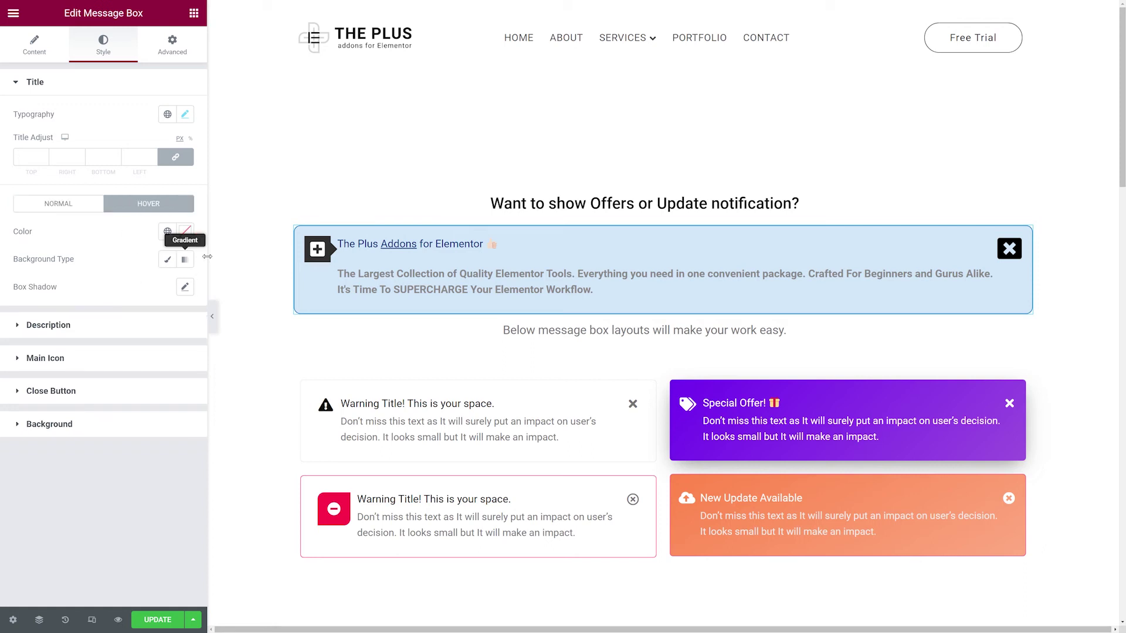
pyautogui.click(185, 233)
pyautogui.click(184, 280)
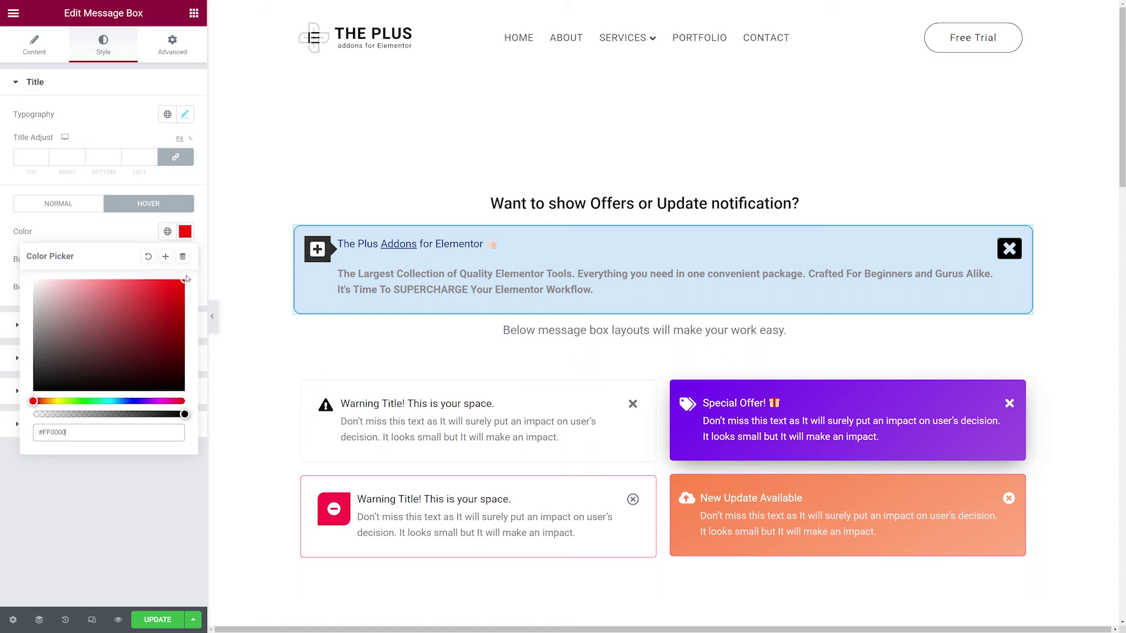
pyautogui.click(146, 232)
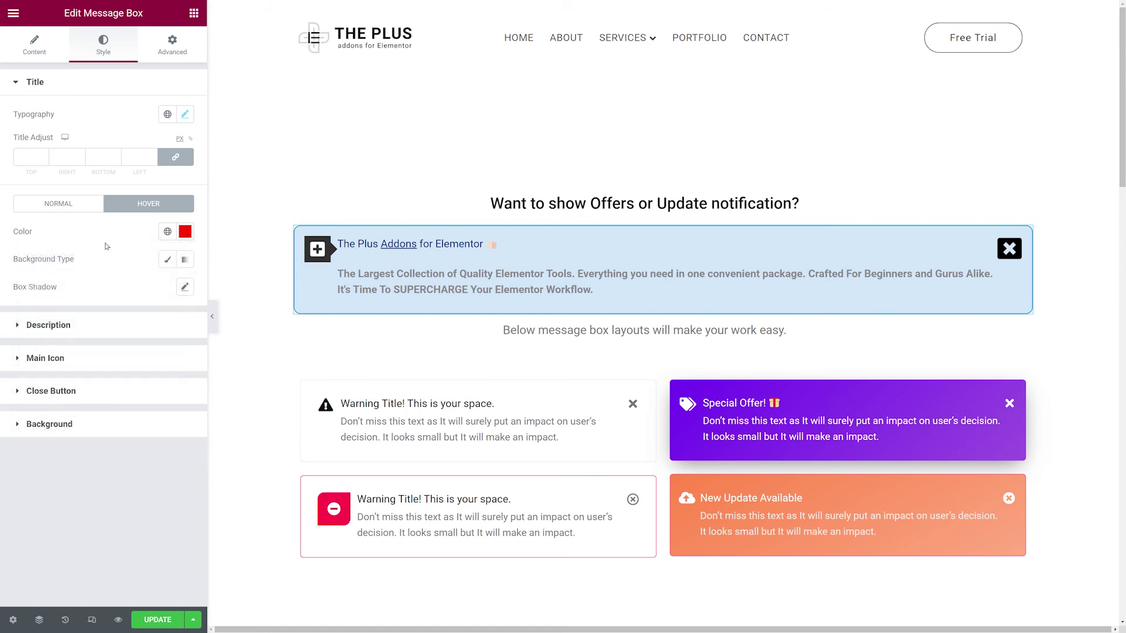
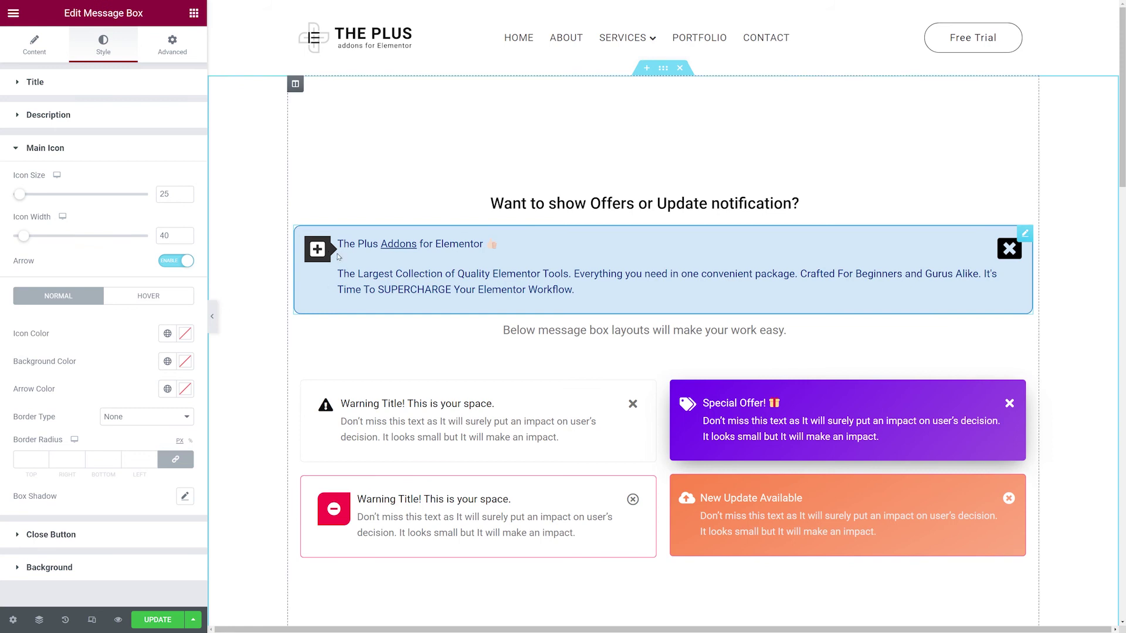
# - Disable the arrow beside the message box's main icon
pyautogui.click(180, 262)
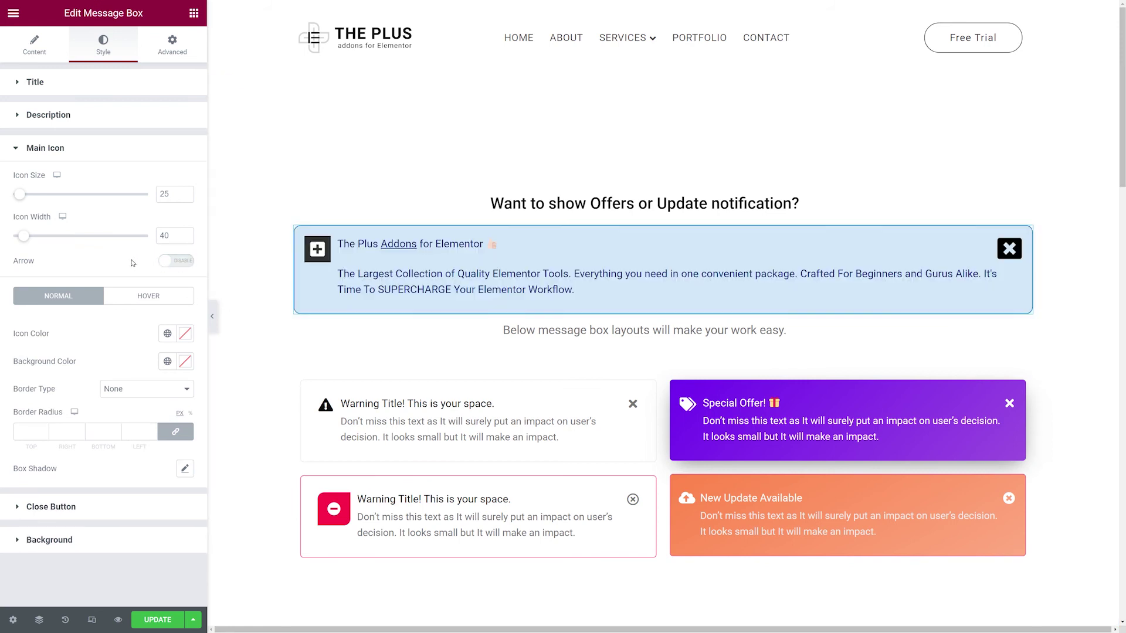
# - Set the main icon's size to 30 and its width to 50
pyautogui.moveTo(20, 195); pyautogui.dragTo(22, 201)
pyautogui.moveTo(26, 240); pyautogui.dragTo(29, 240)
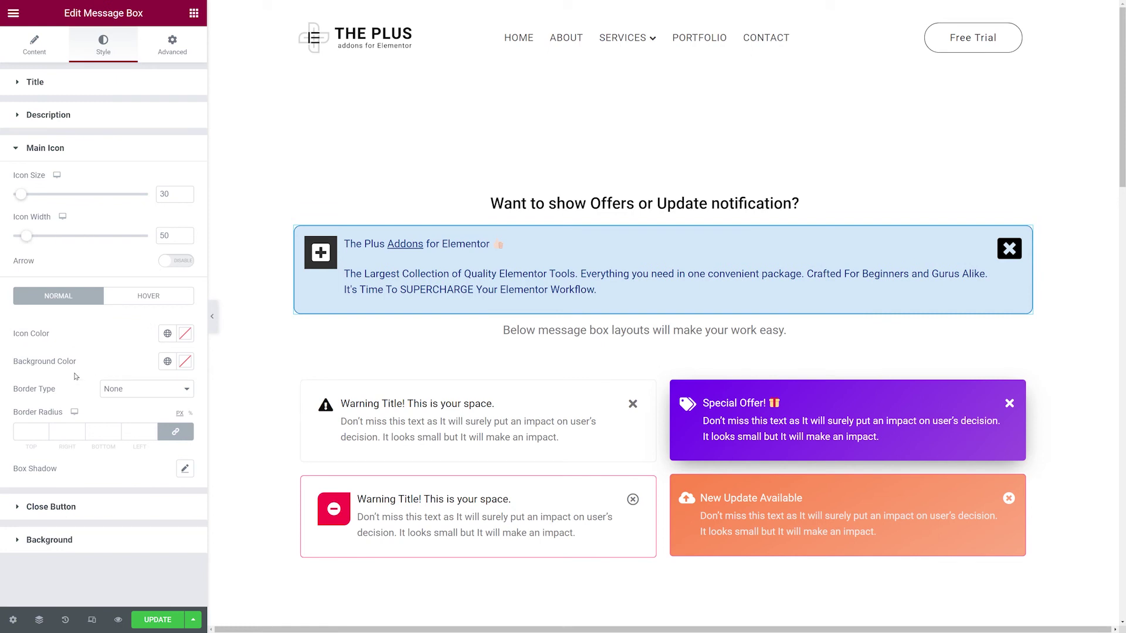
# - Set the main icon's normal background color to dark blue #003077
pyautogui.click(185, 362)
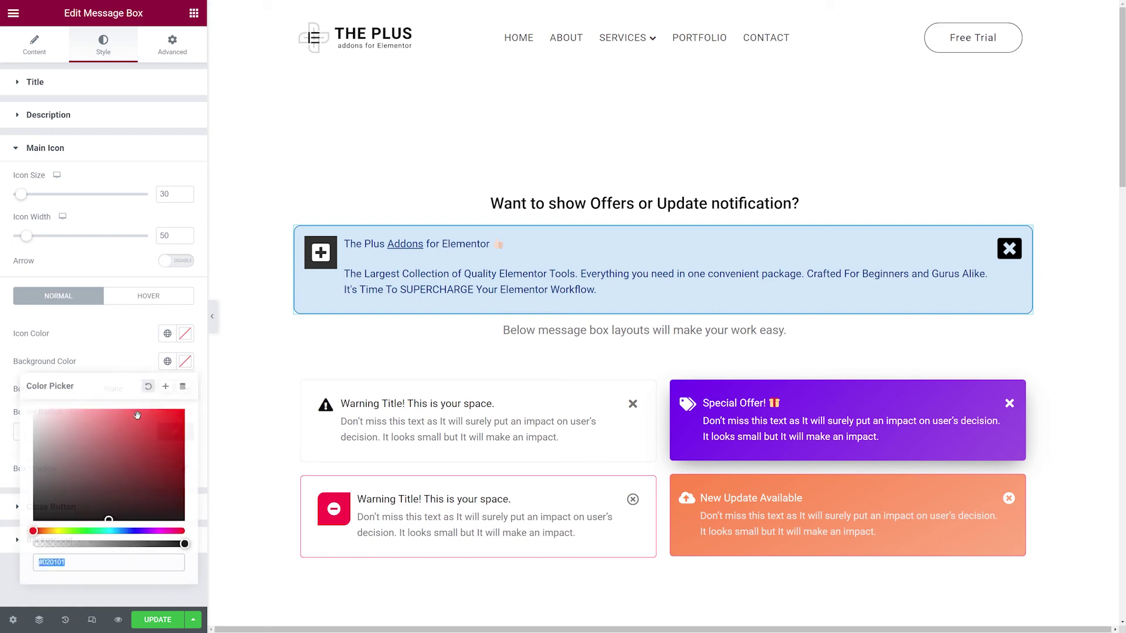
pyautogui.hotkey('ctrl', 'v')
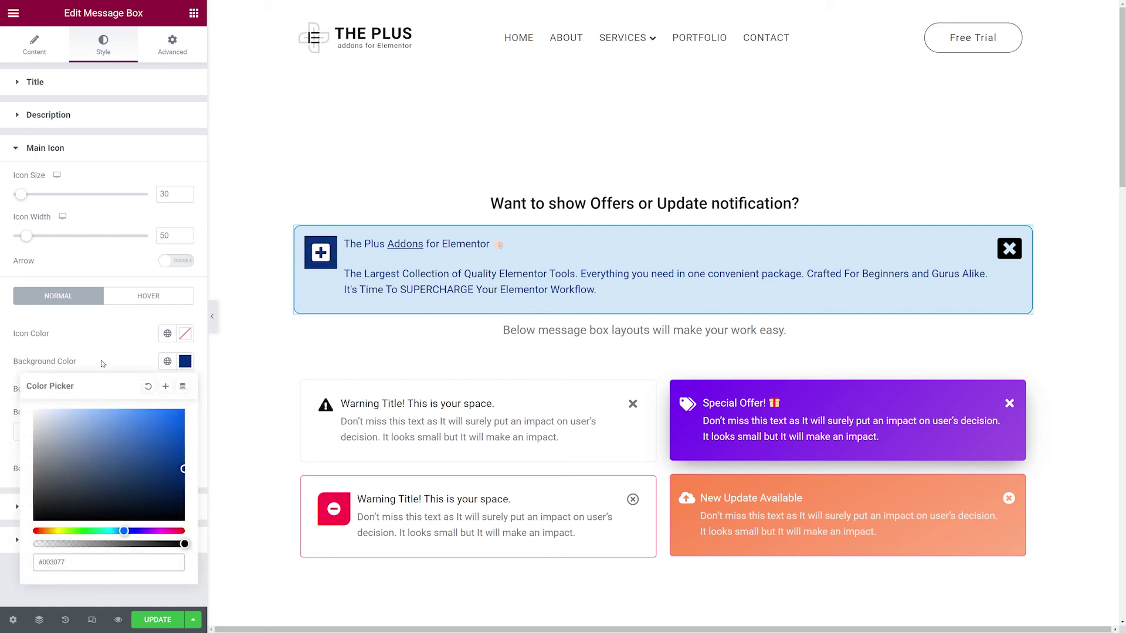
pyautogui.tripleClick(96, 359)
pyautogui.click(63, 352)
# - Set the main icon's normal border radius to 10 px for top and bottom and 0 for right and left, with the values unlinked
pyautogui.click(28, 431)
pyautogui.write('10')
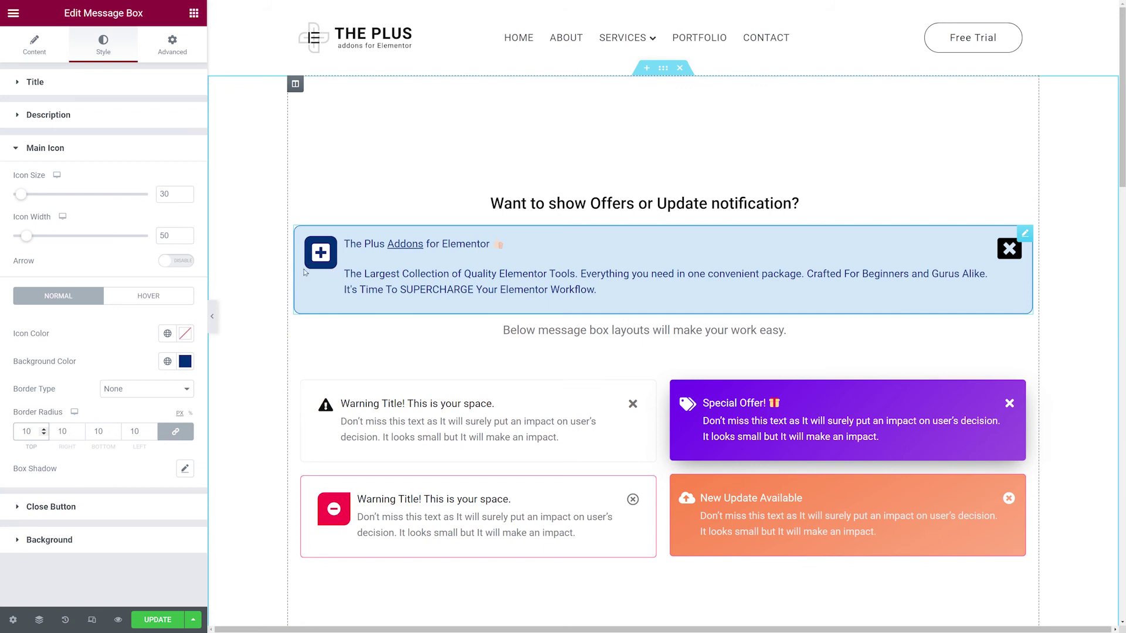
pyautogui.click(176, 432)
pyautogui.doubleClick(74, 432)
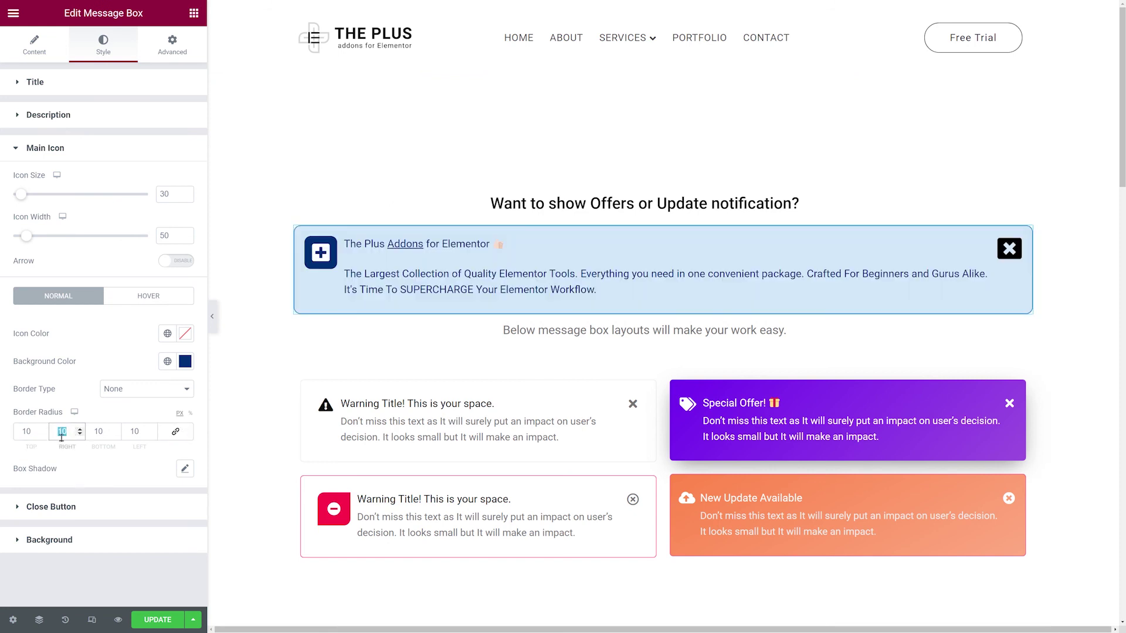
pyautogui.write('0')
pyautogui.doubleClick(145, 431)
pyautogui.write('0')
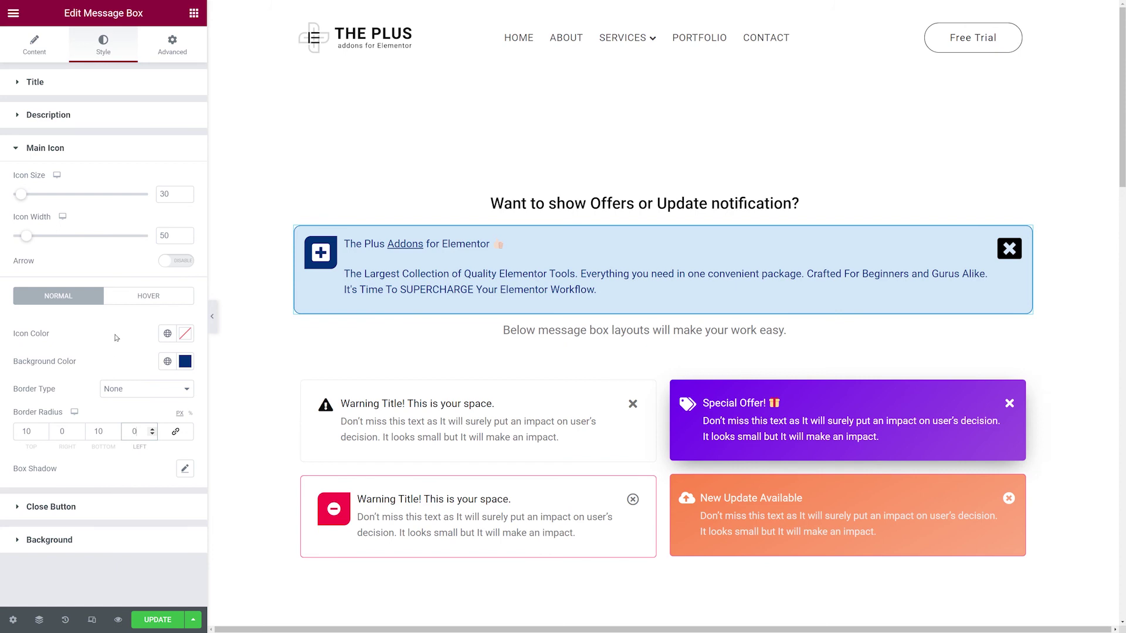
# - Set the main icon's hover background color to the same dark blue as its normal background
pyautogui.click(149, 298)
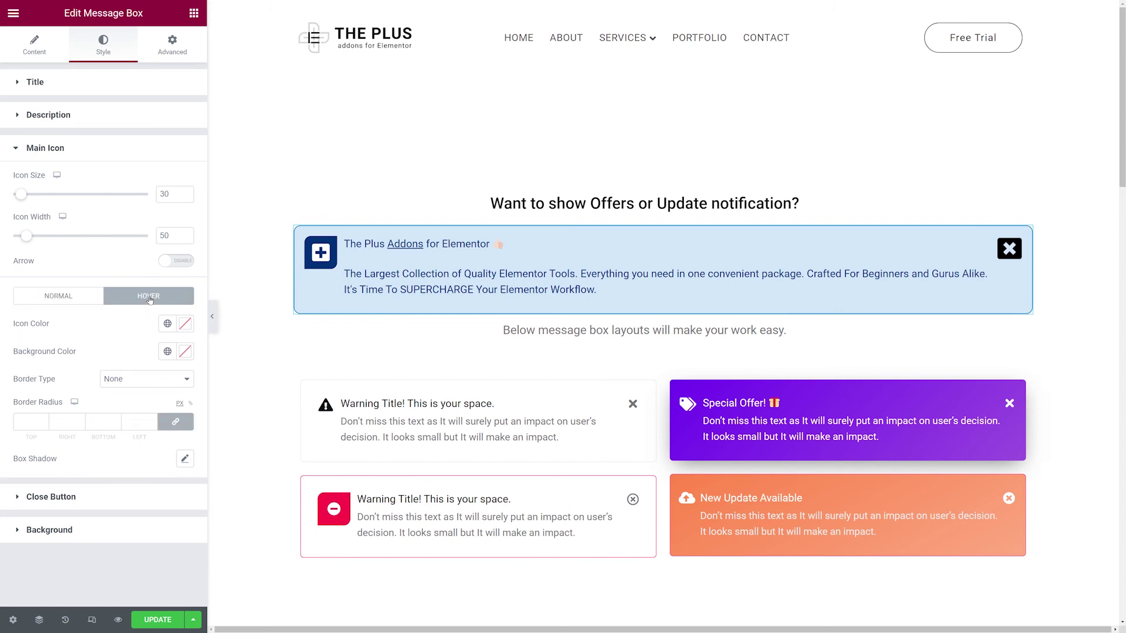
pyautogui.click(186, 352)
pyautogui.click(170, 498)
pyautogui.click(140, 342)
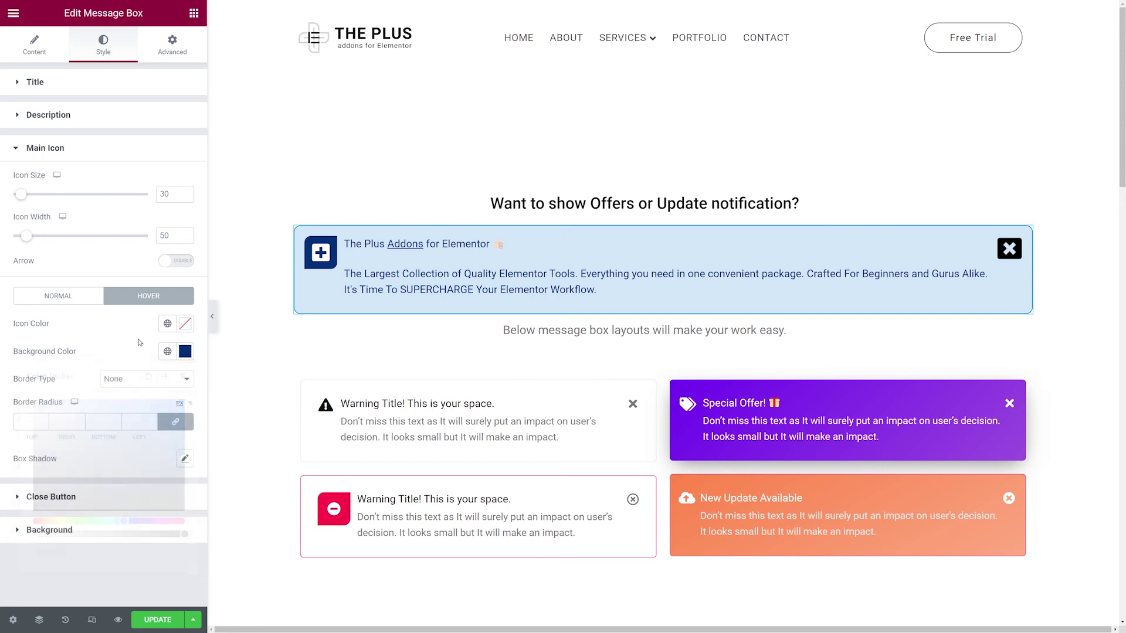
# - Unlink the main icon's hover border radius values and round only the right and left corners
pyautogui.click(175, 423)
pyautogui.click(78, 421)
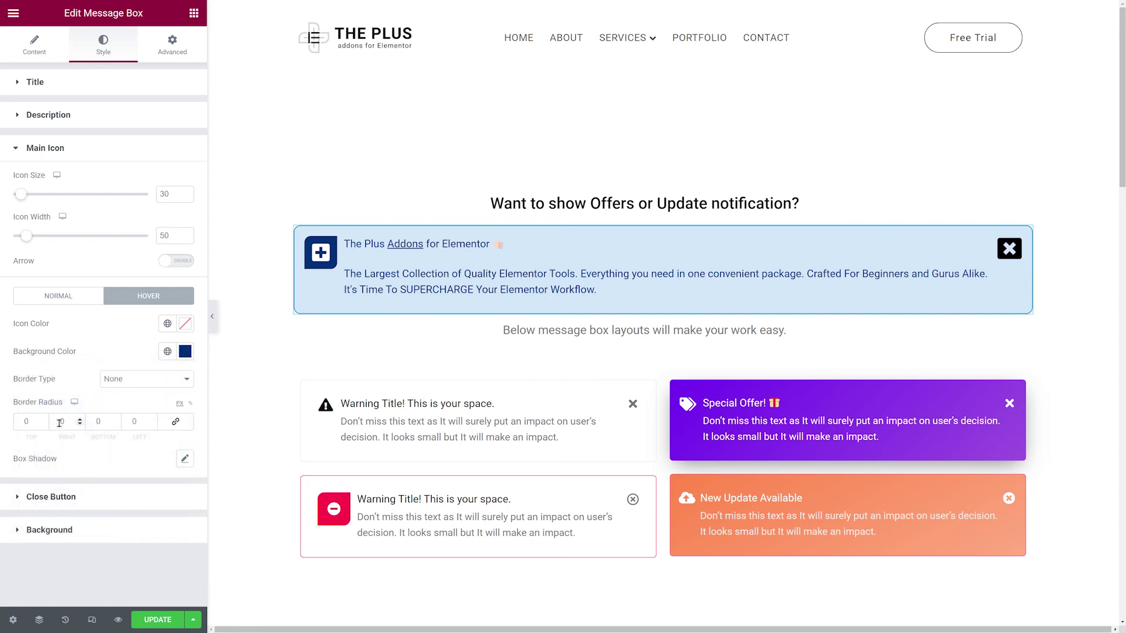
pyautogui.write('1')
pyautogui.click(131, 421)
pyautogui.write('1')
# - Set the close button's icon size to 42 and width to 38, and give it the normal color #003077
pyautogui.click(40, 497)
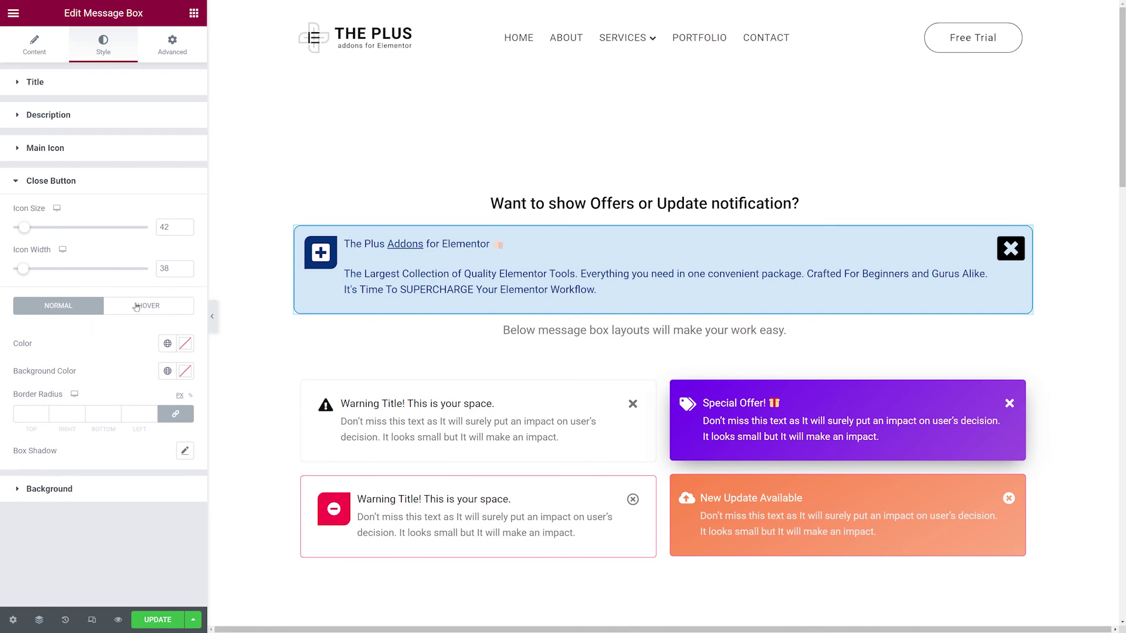
pyautogui.click(184, 343)
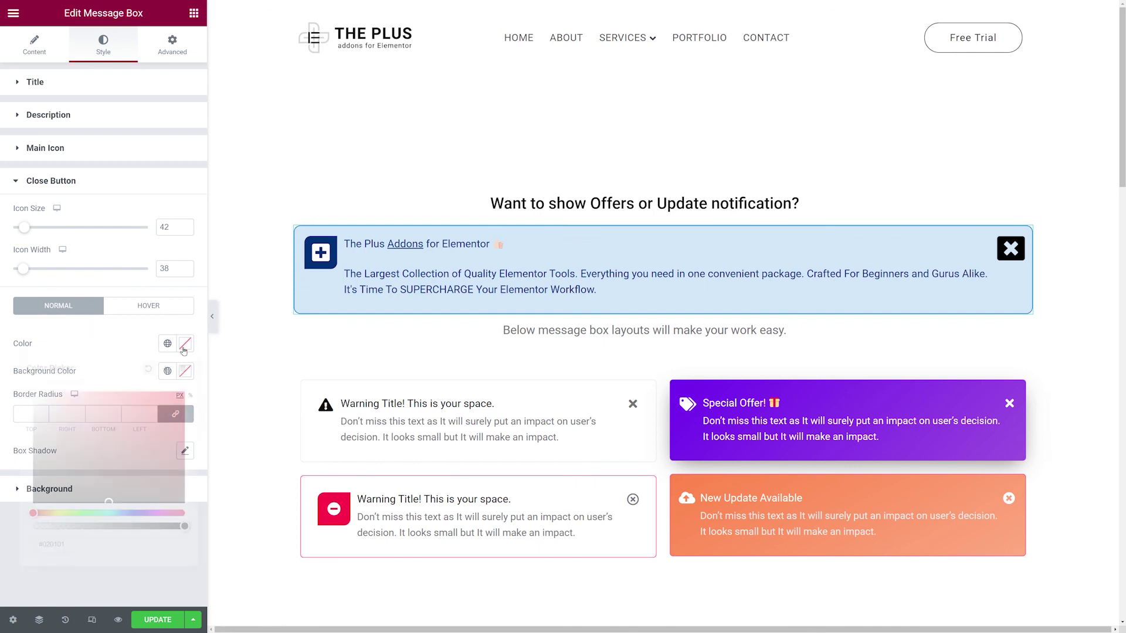
pyautogui.write('#003077')
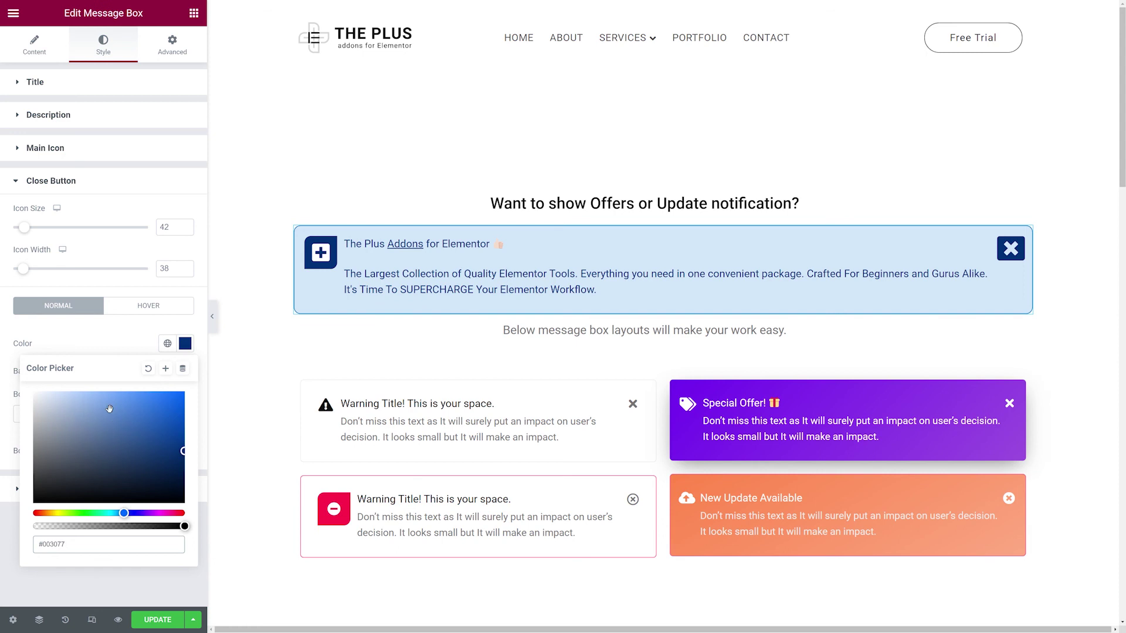
pyautogui.click(86, 348)
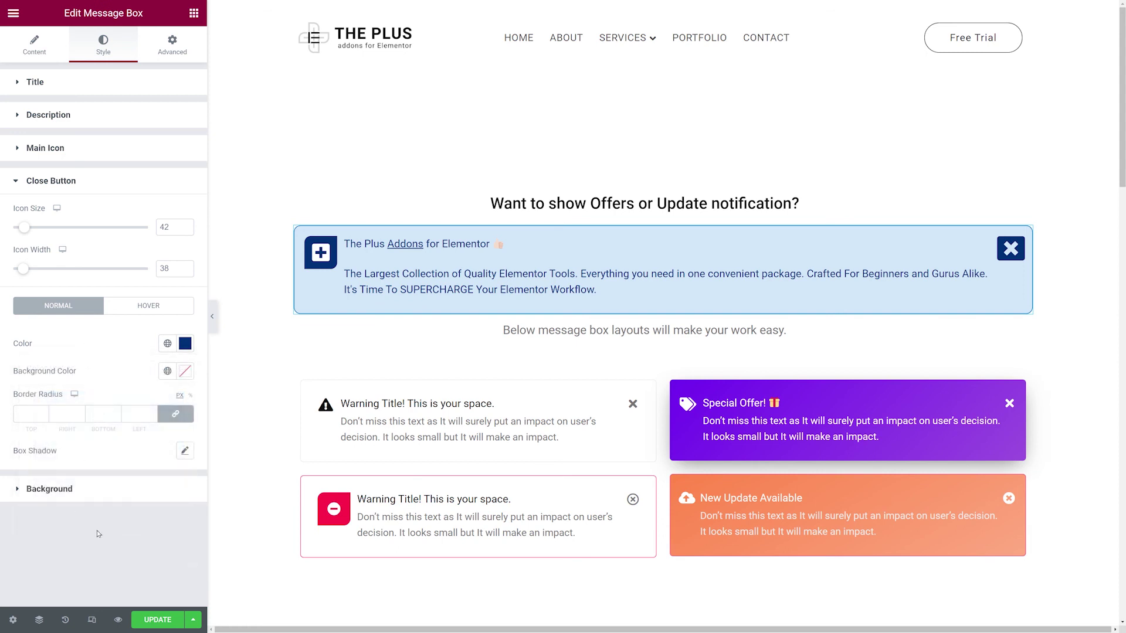
# - Save the page and open its preview to check the styled message box
pyautogui.hotkey('ctrl', 's')
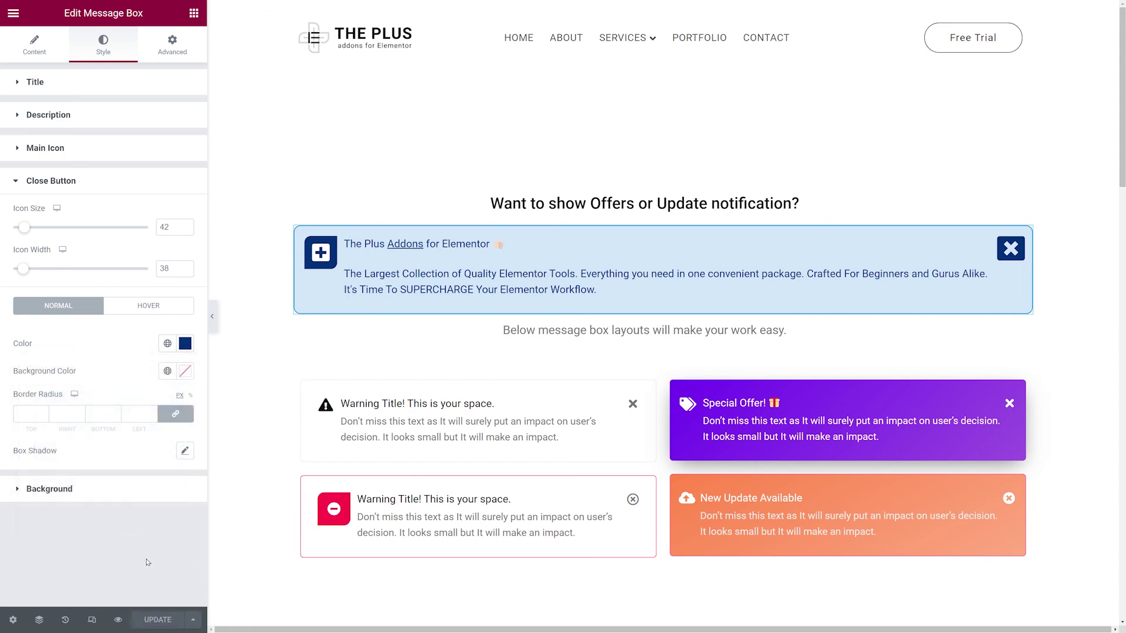
pyautogui.click(113, 621)
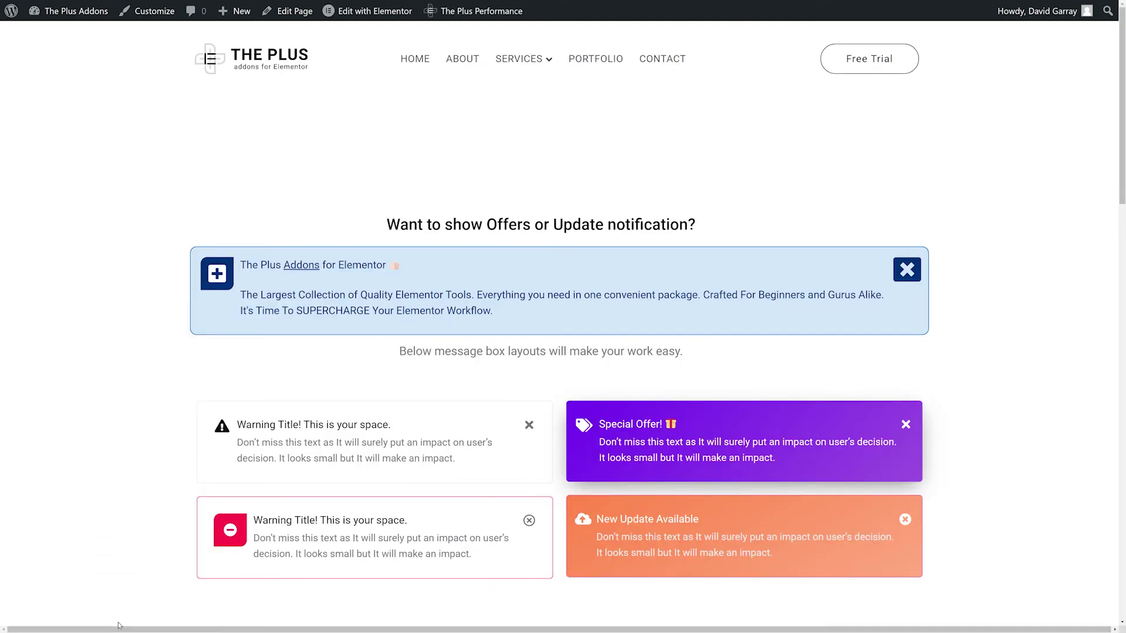